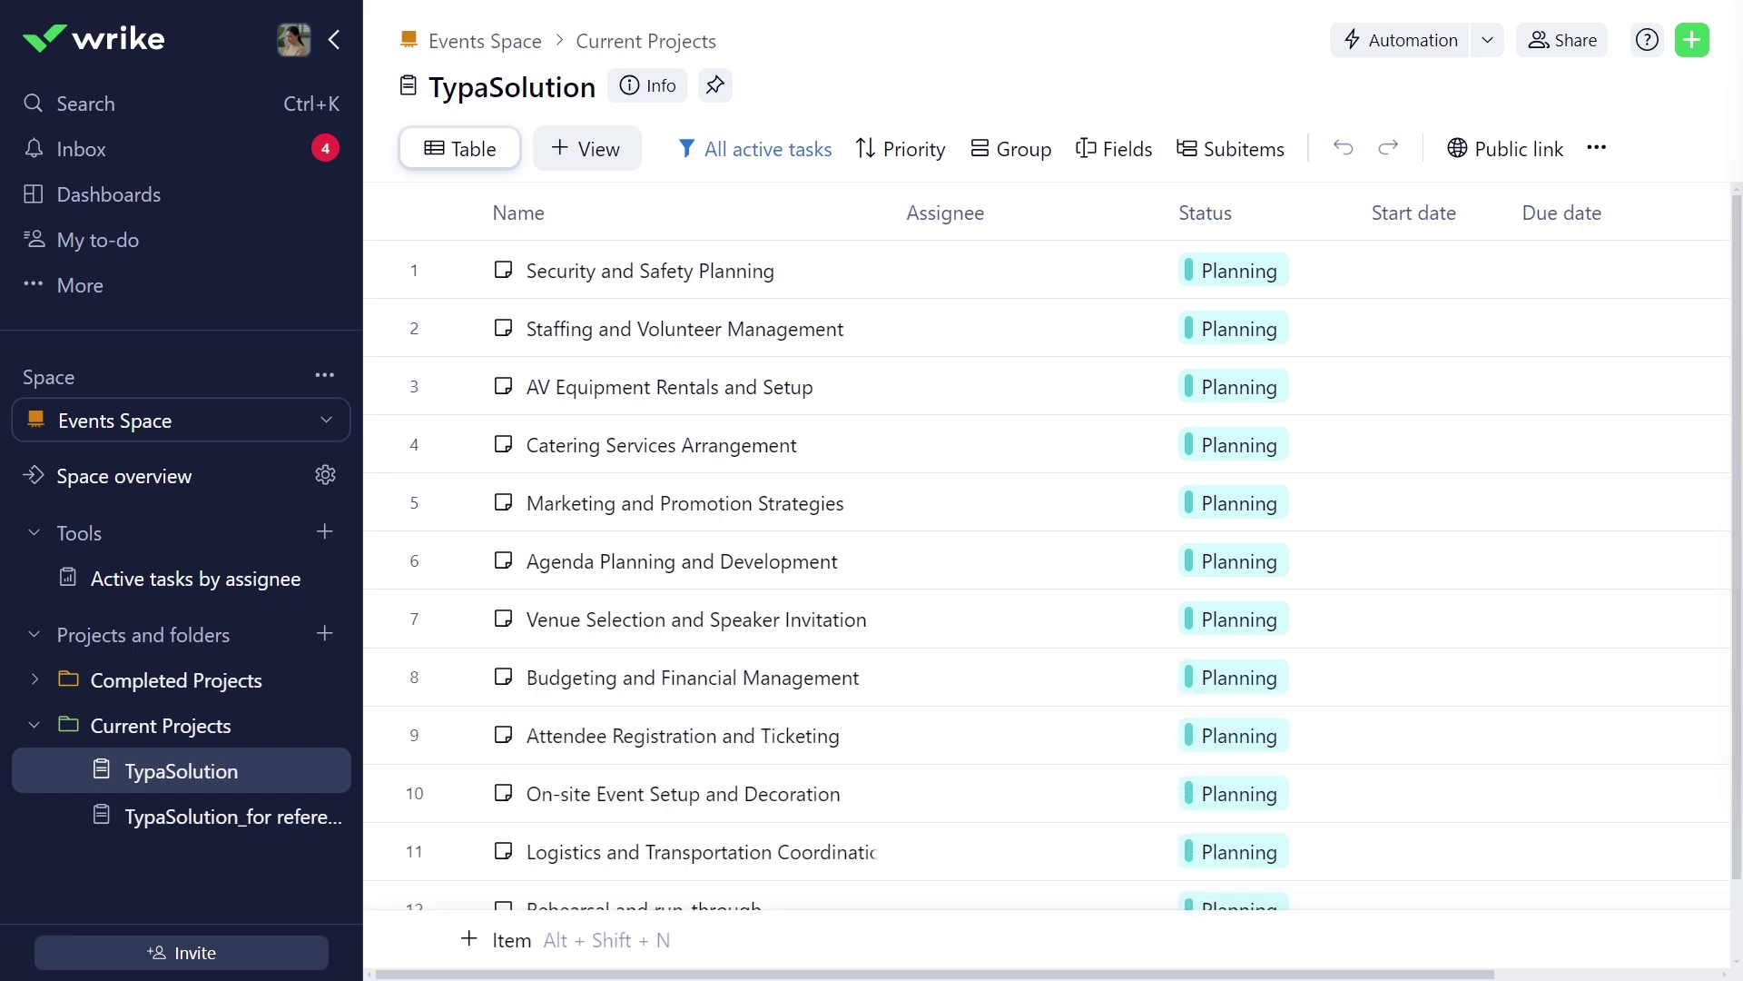
Collapse the side navigation and add a public view named 'Gantt Chart' to TypaSolution.
click(333, 39)
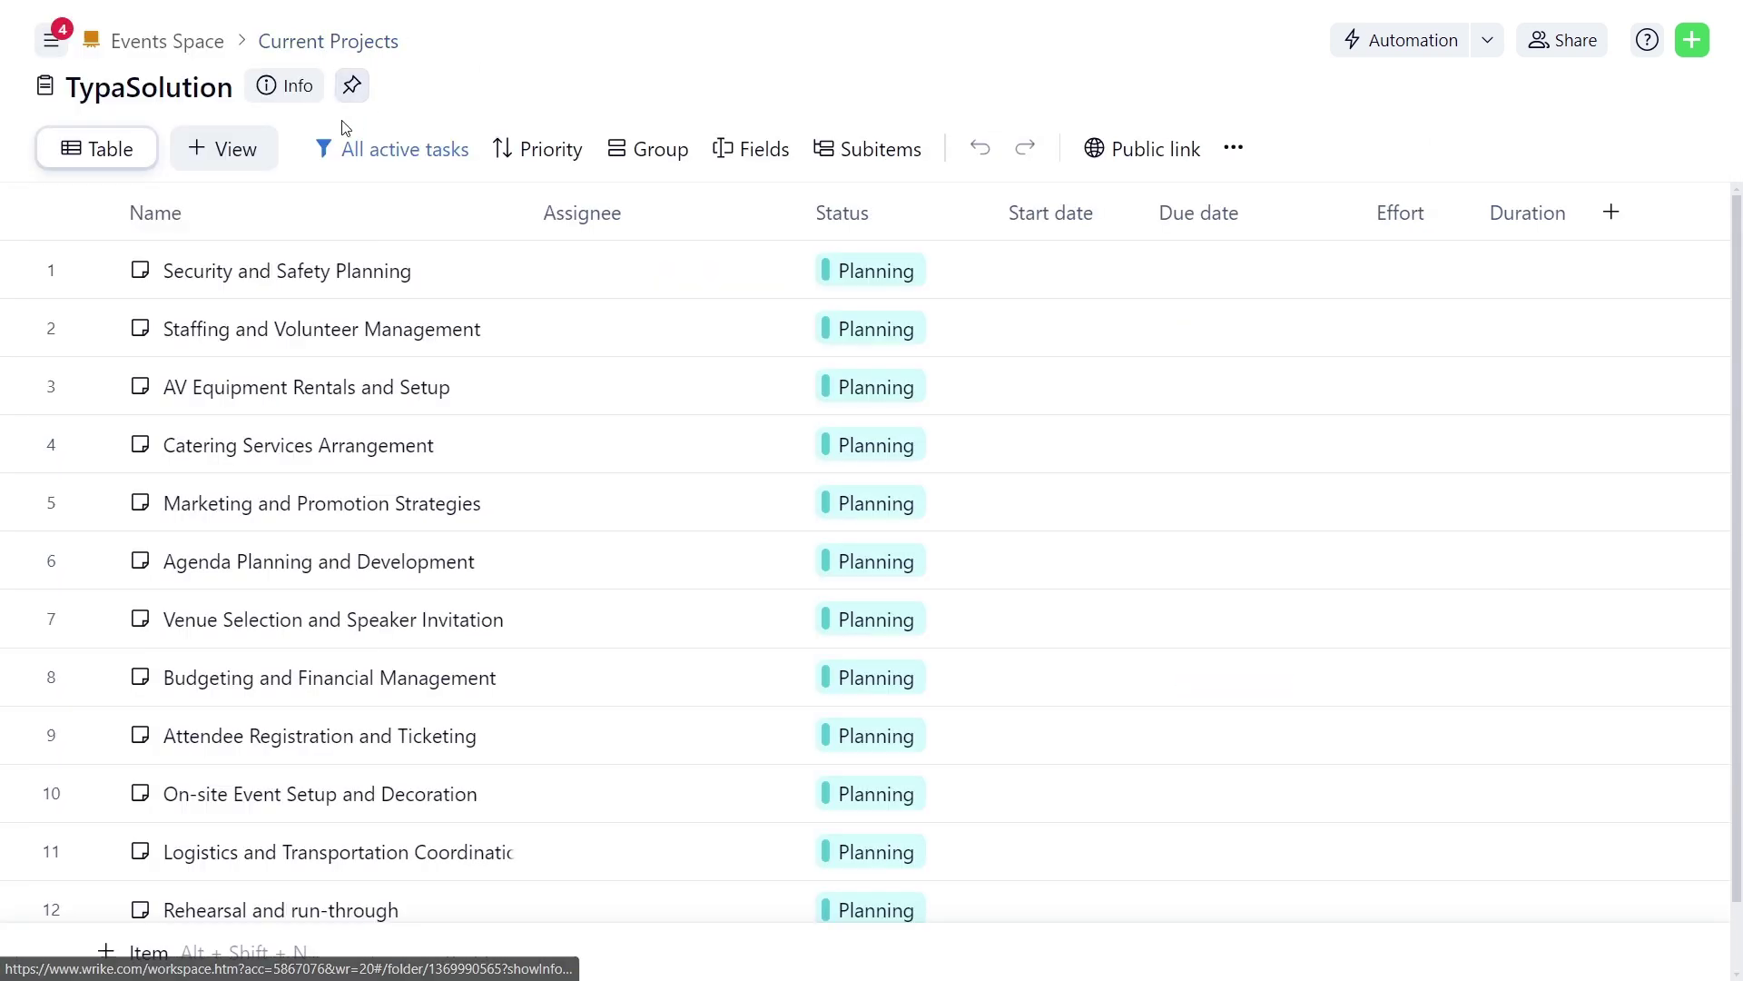
click(239, 155)
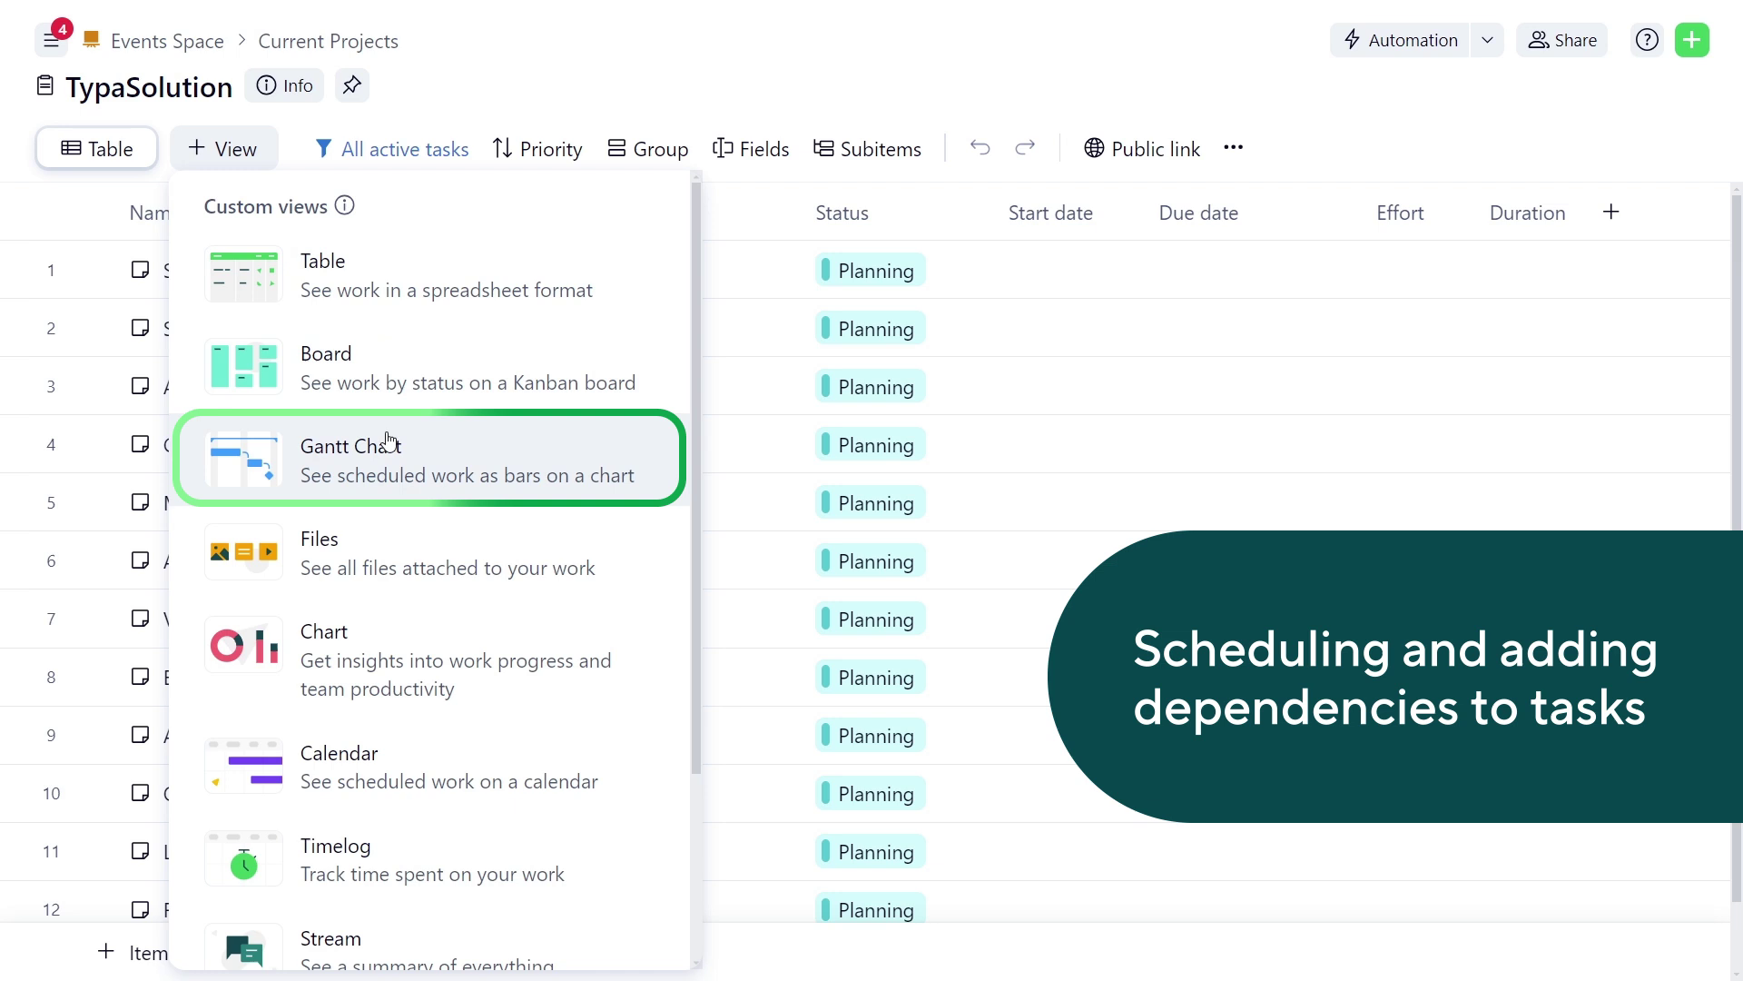
click(385, 467)
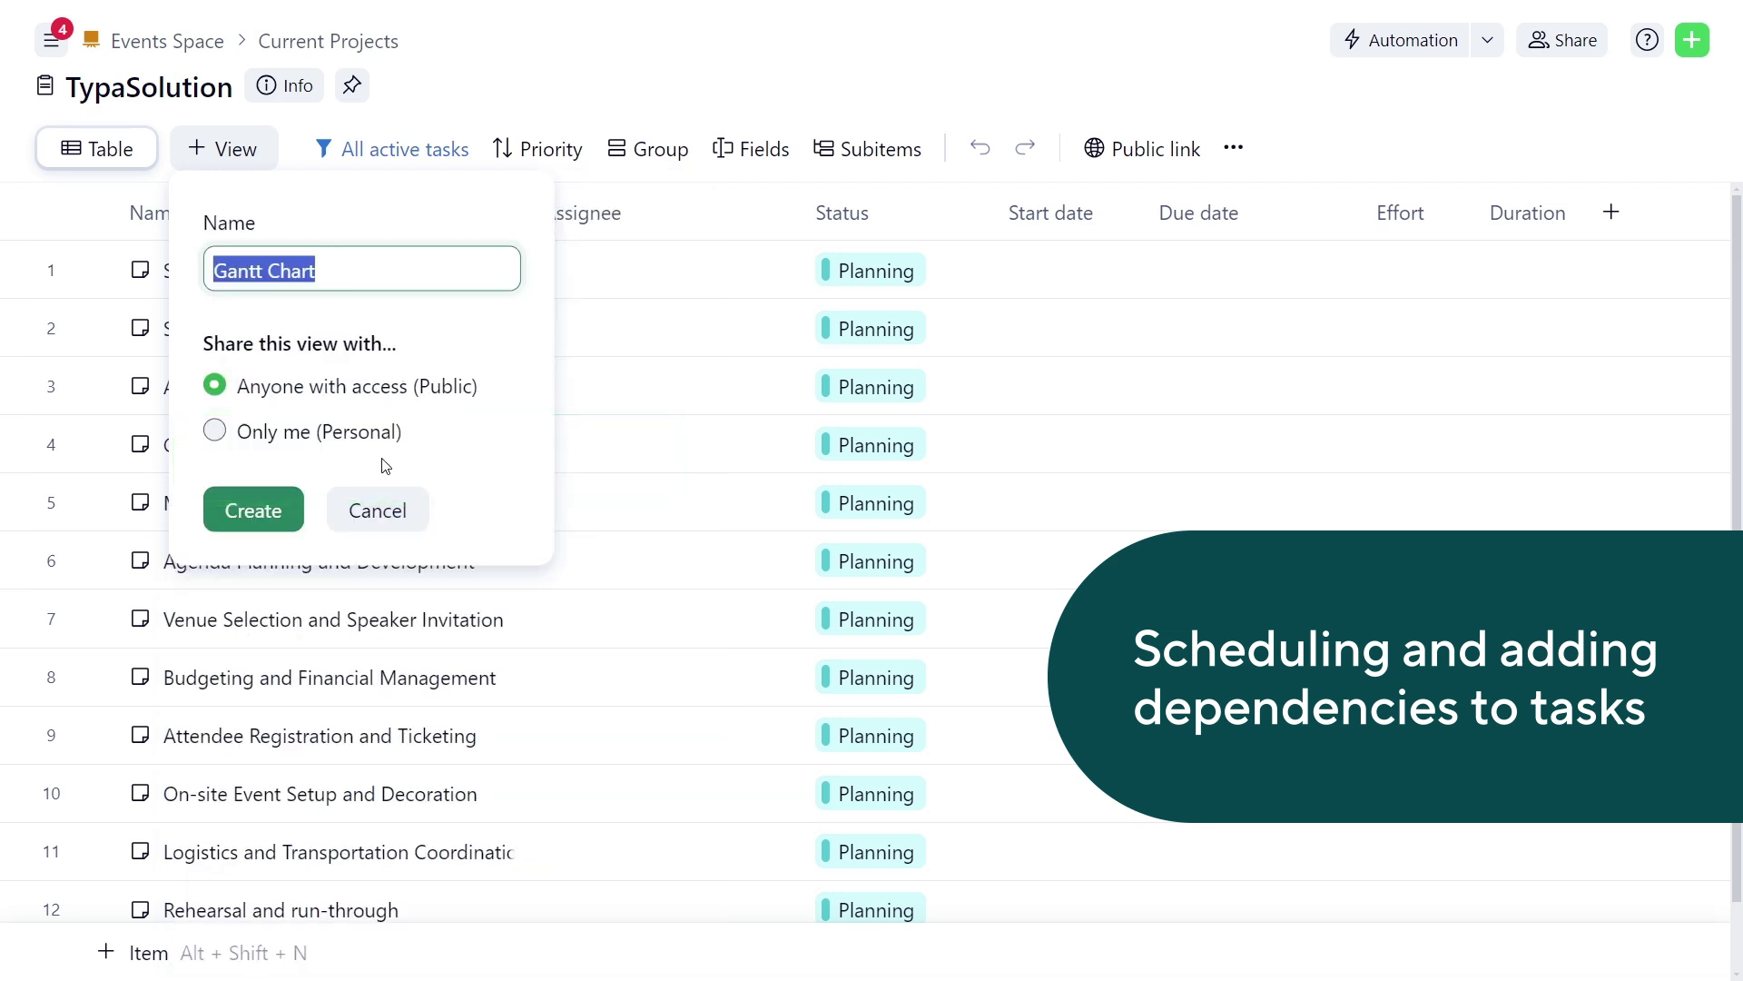
click(362, 406)
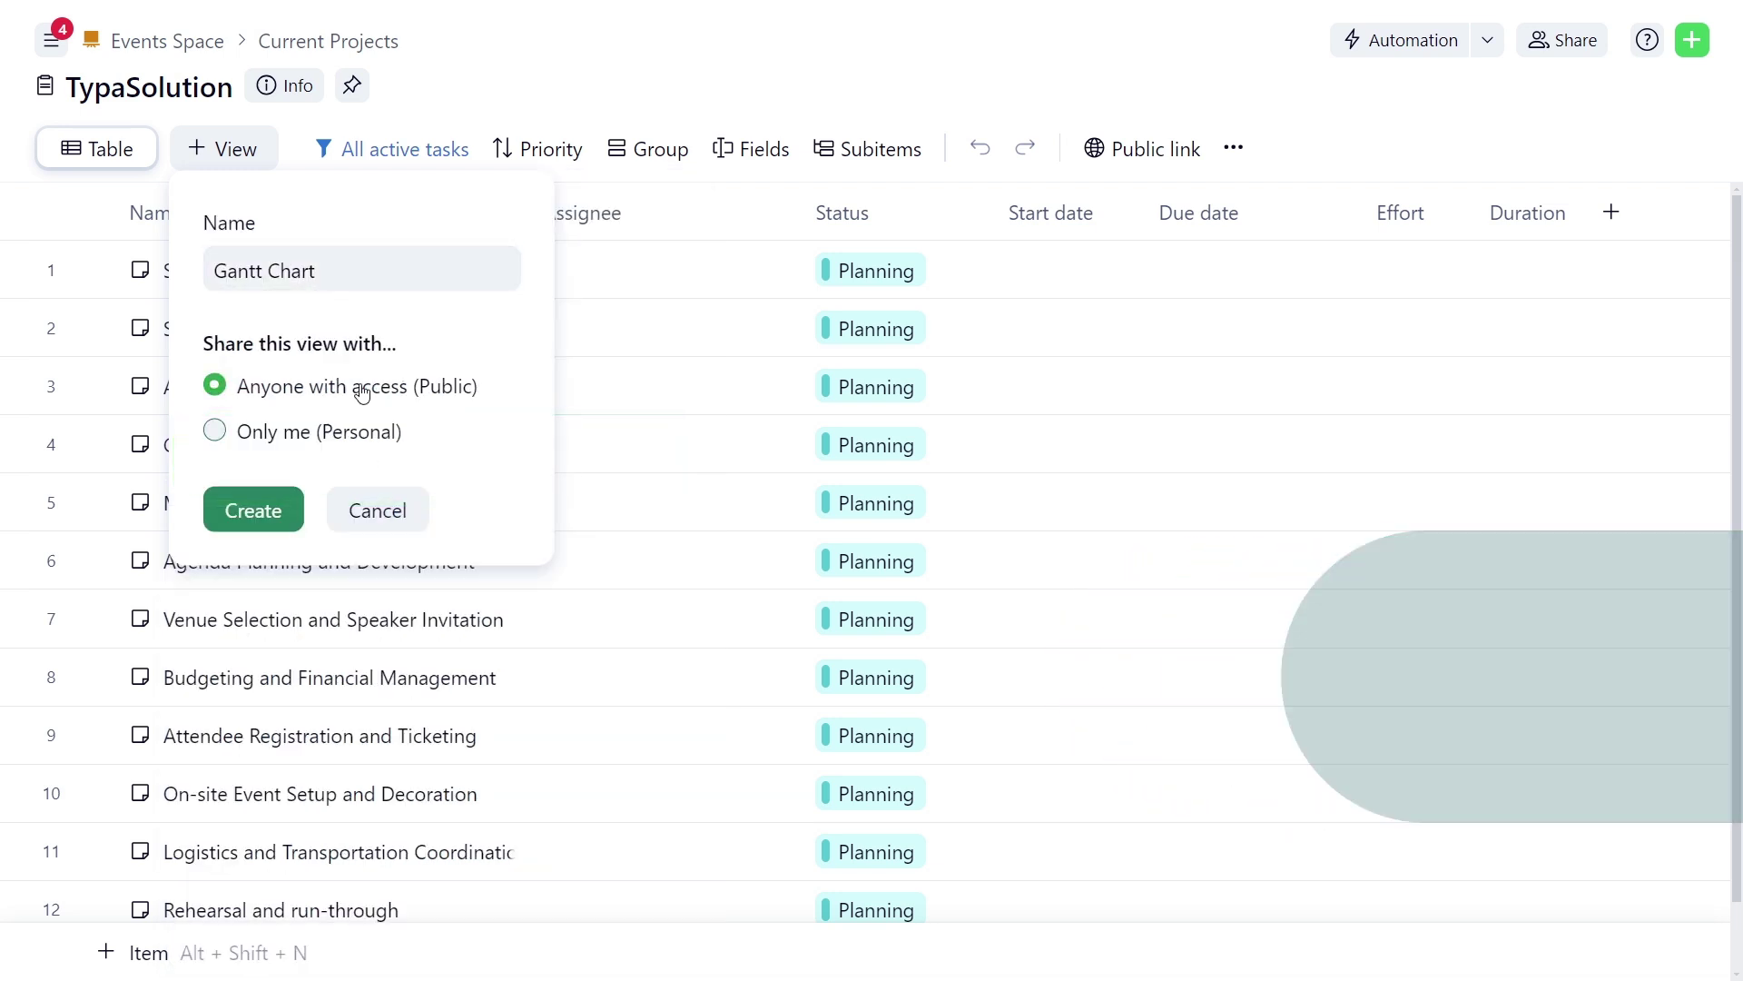
click(255, 511)
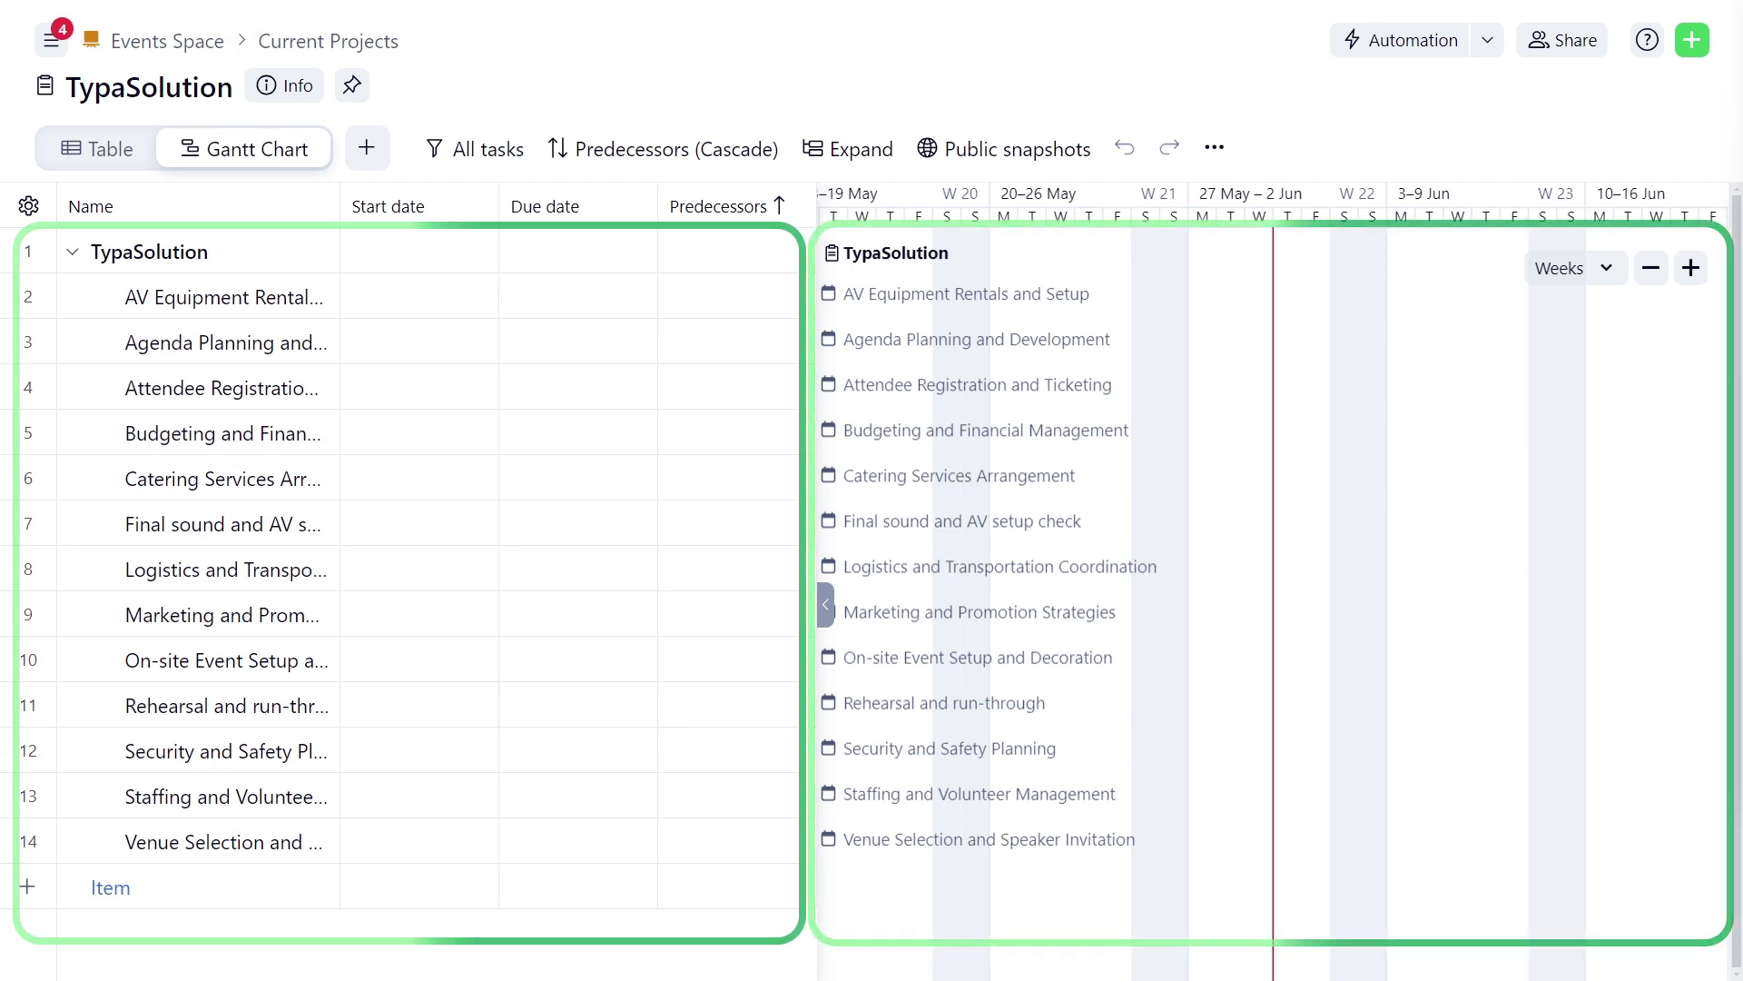
Widen the Name column and nest Catering and AV Equipment under On-site Event Setup and Decoration.
drag(339, 206, 460, 211)
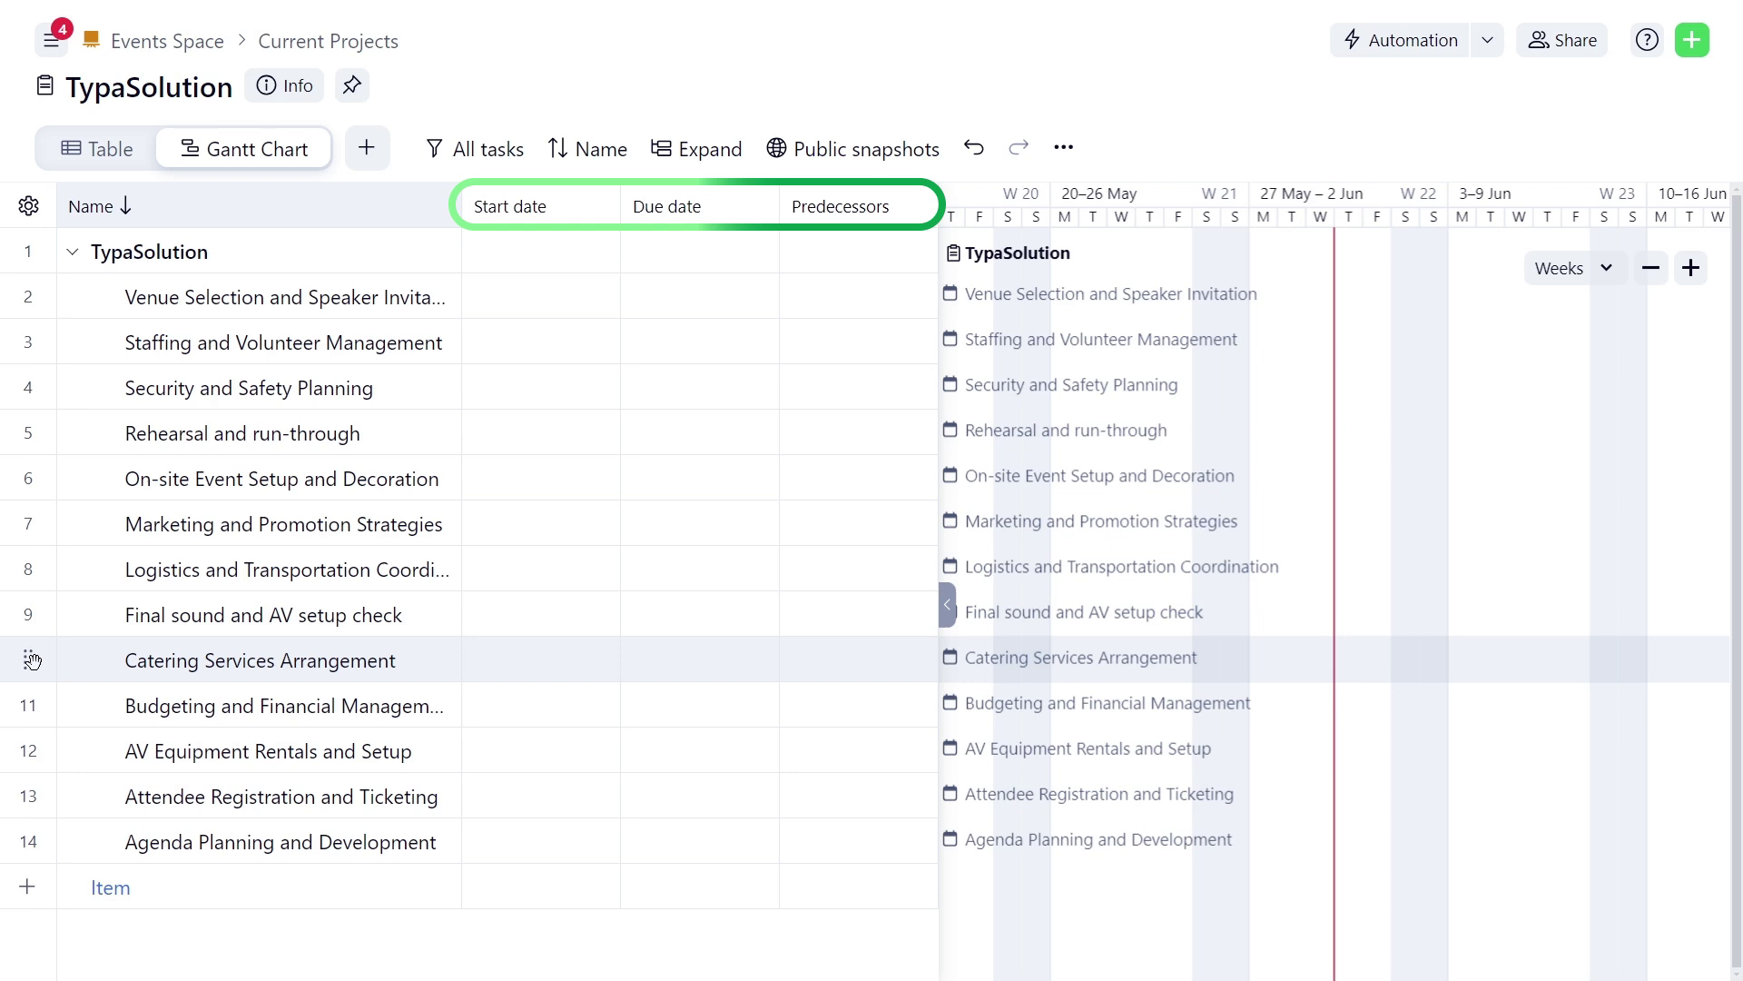
drag(32, 660, 154, 488)
drag(27, 750, 150, 487)
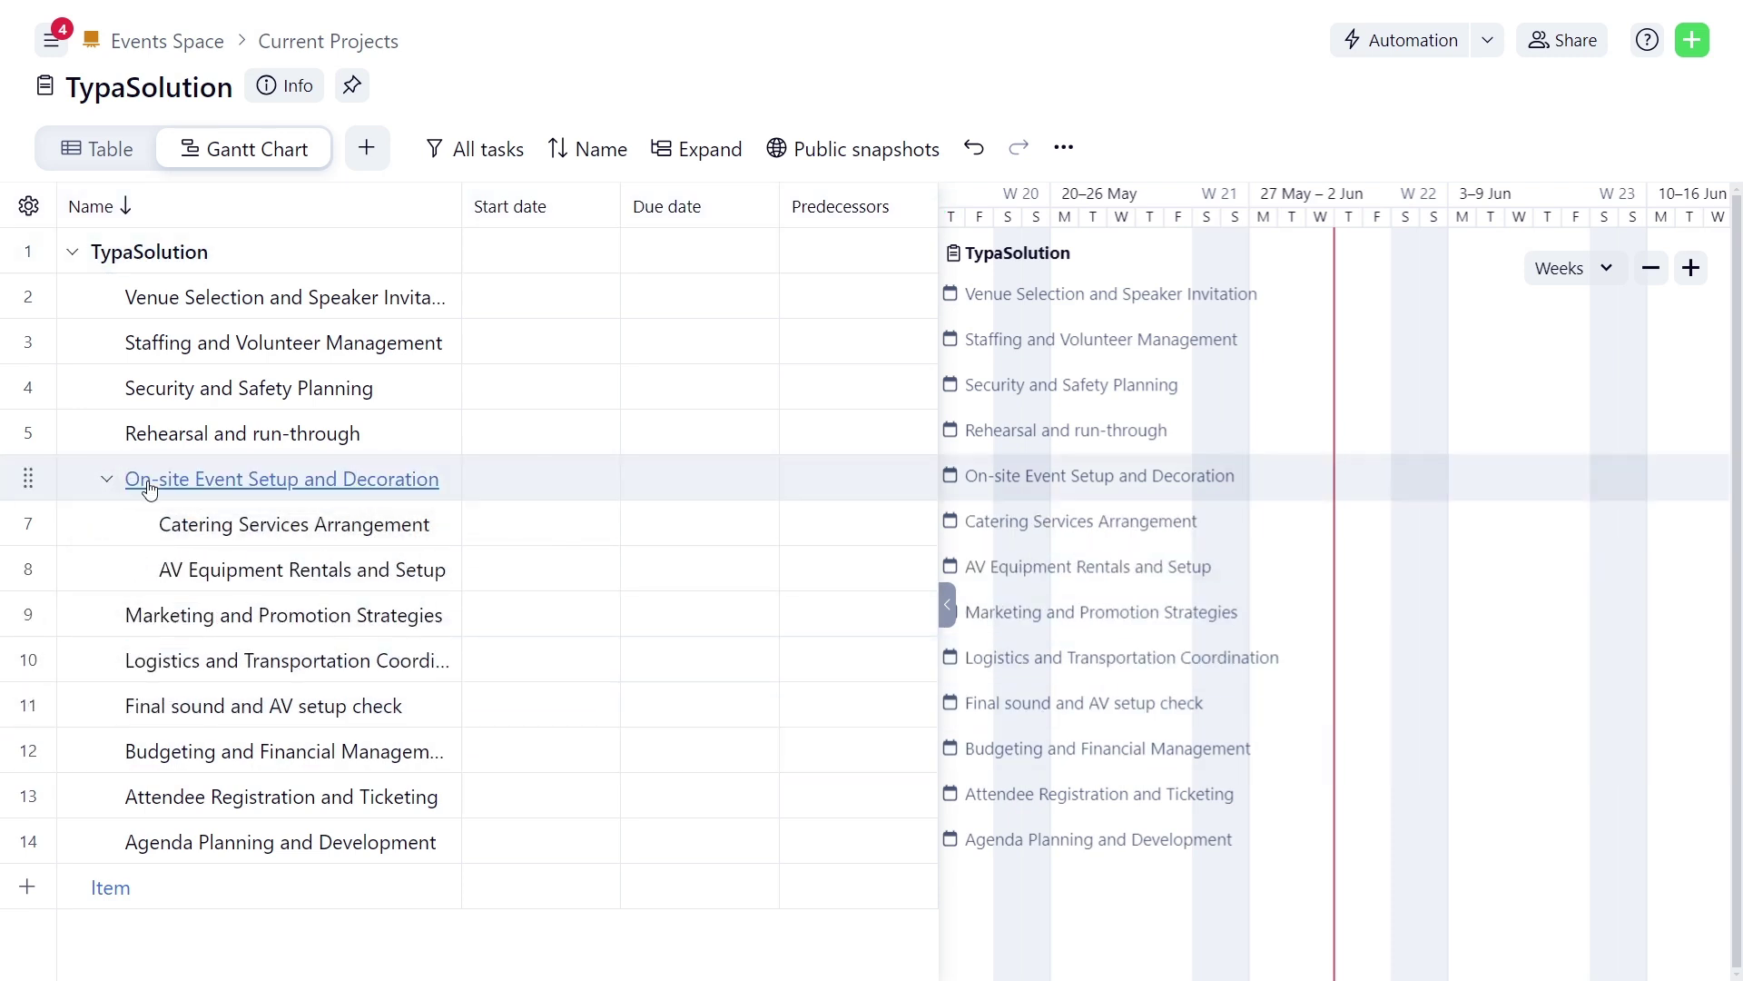
Nest Staffing, Logistics and Security and Safety Planning under On-site Event Setup too.
drag(27, 342, 141, 481)
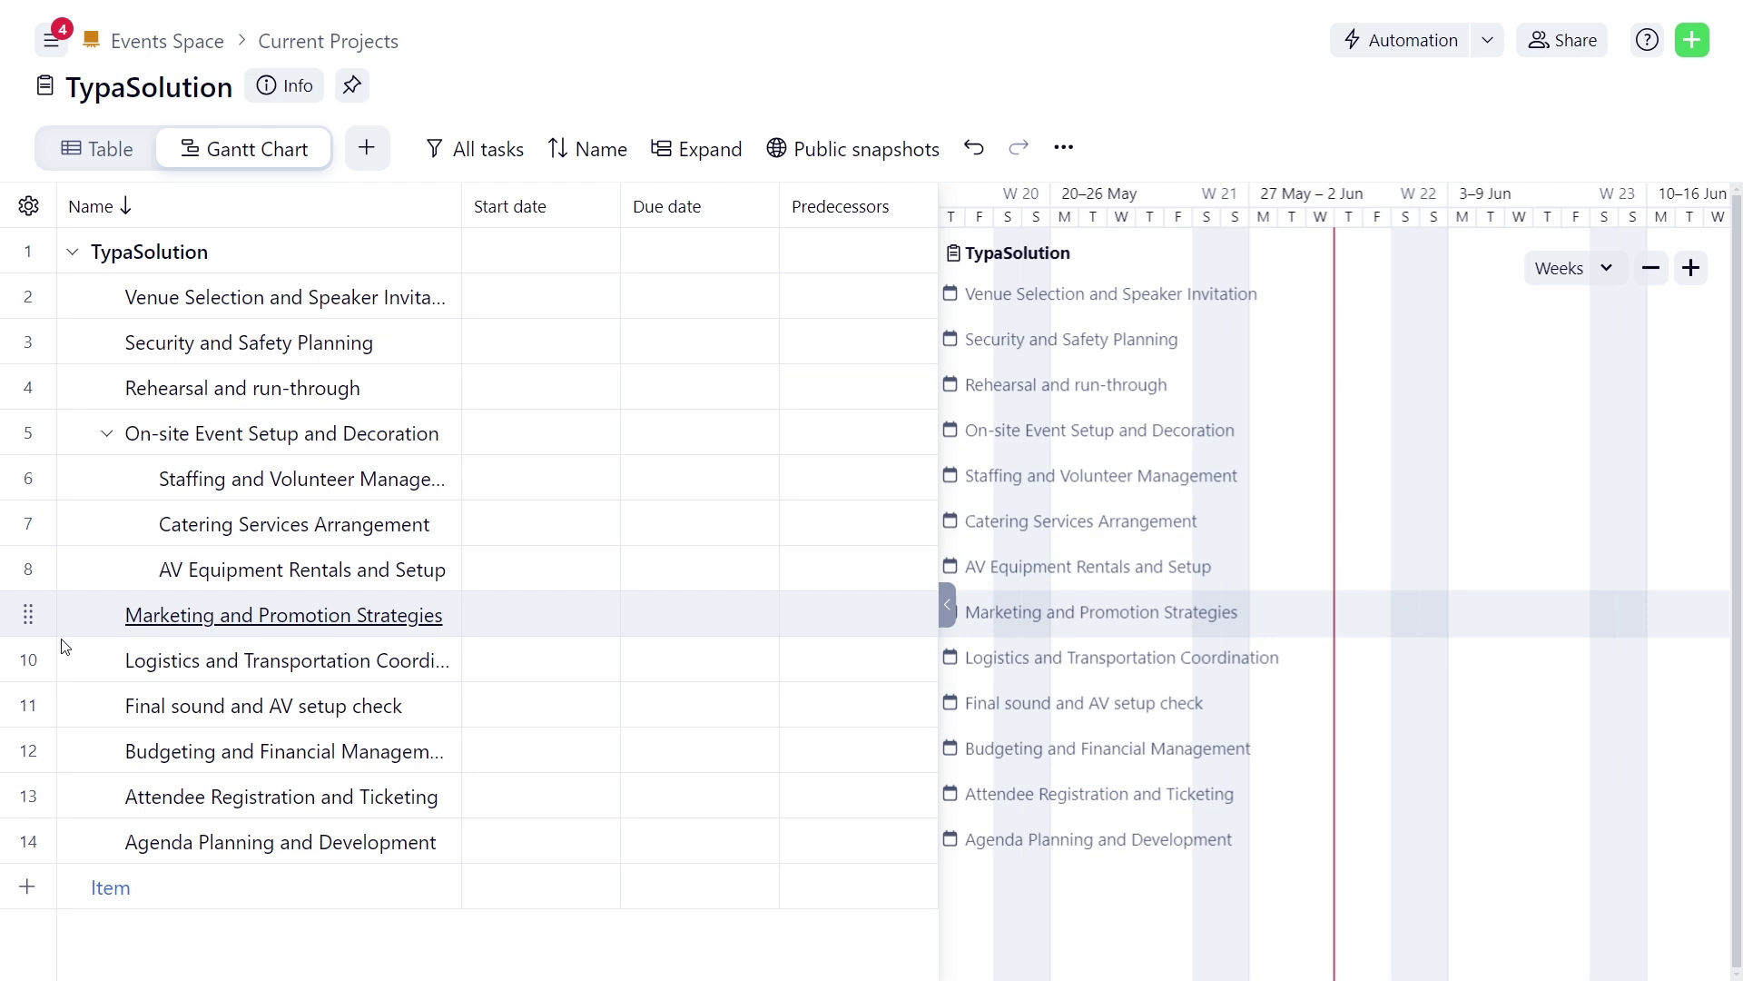
drag(29, 660, 136, 445)
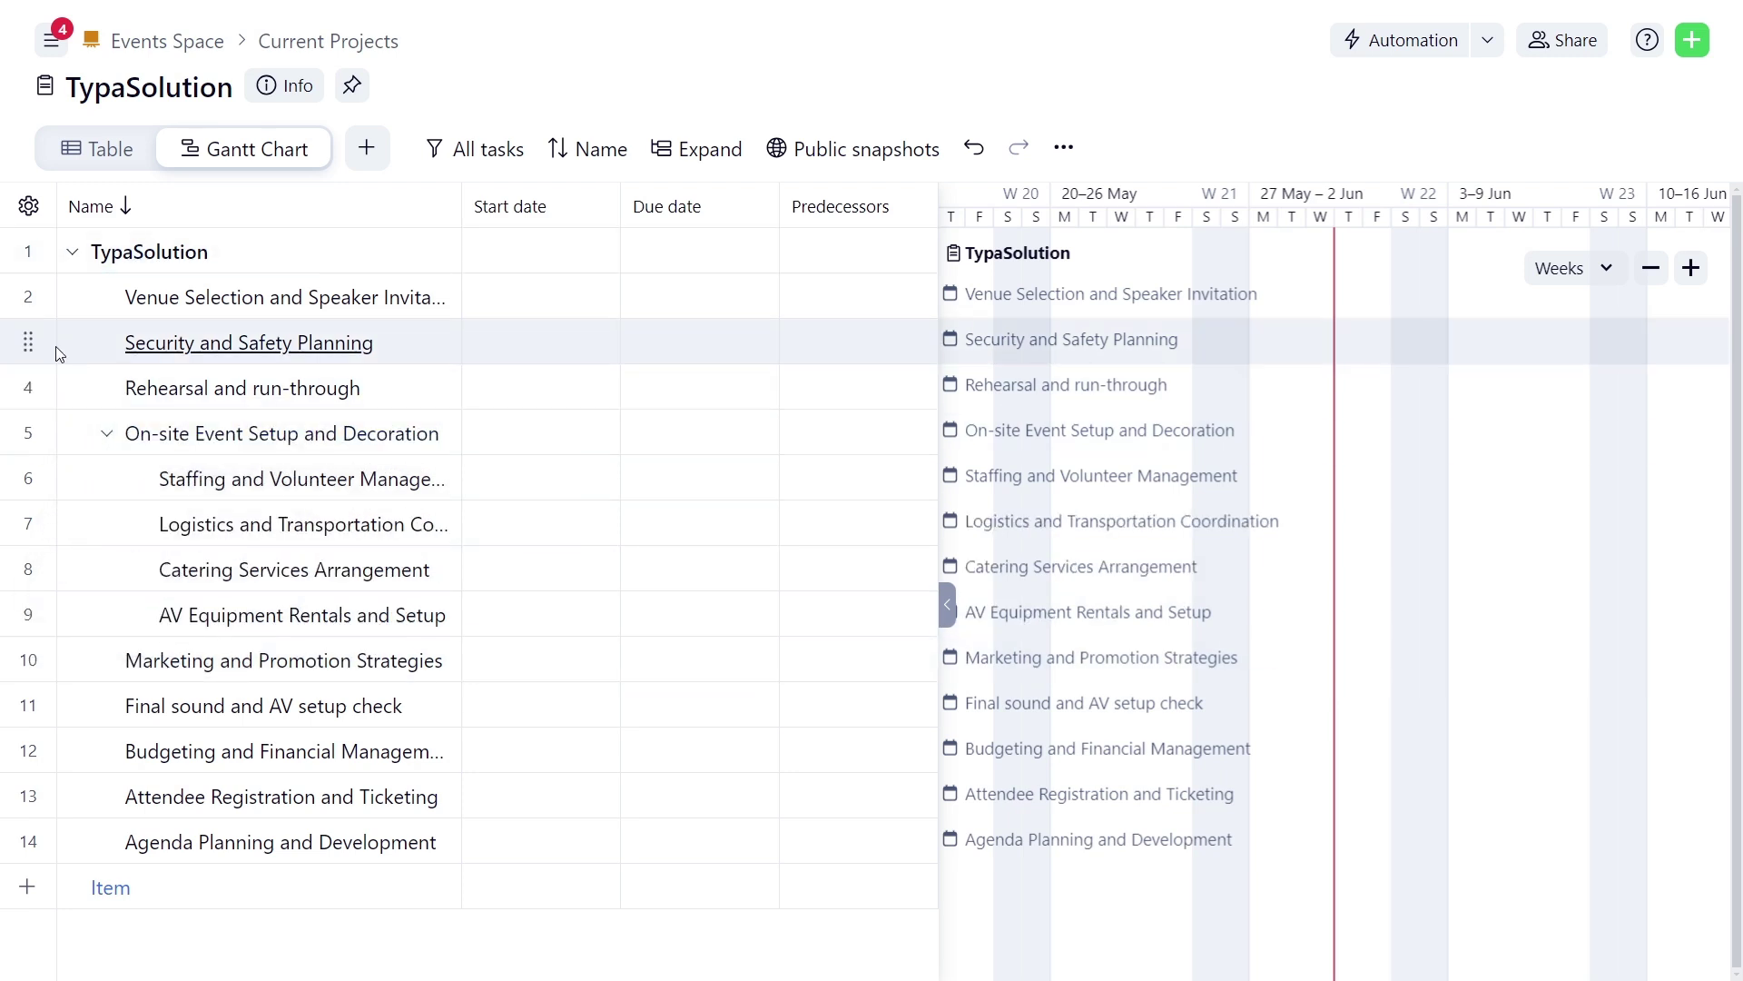
drag(58, 354, 154, 436)
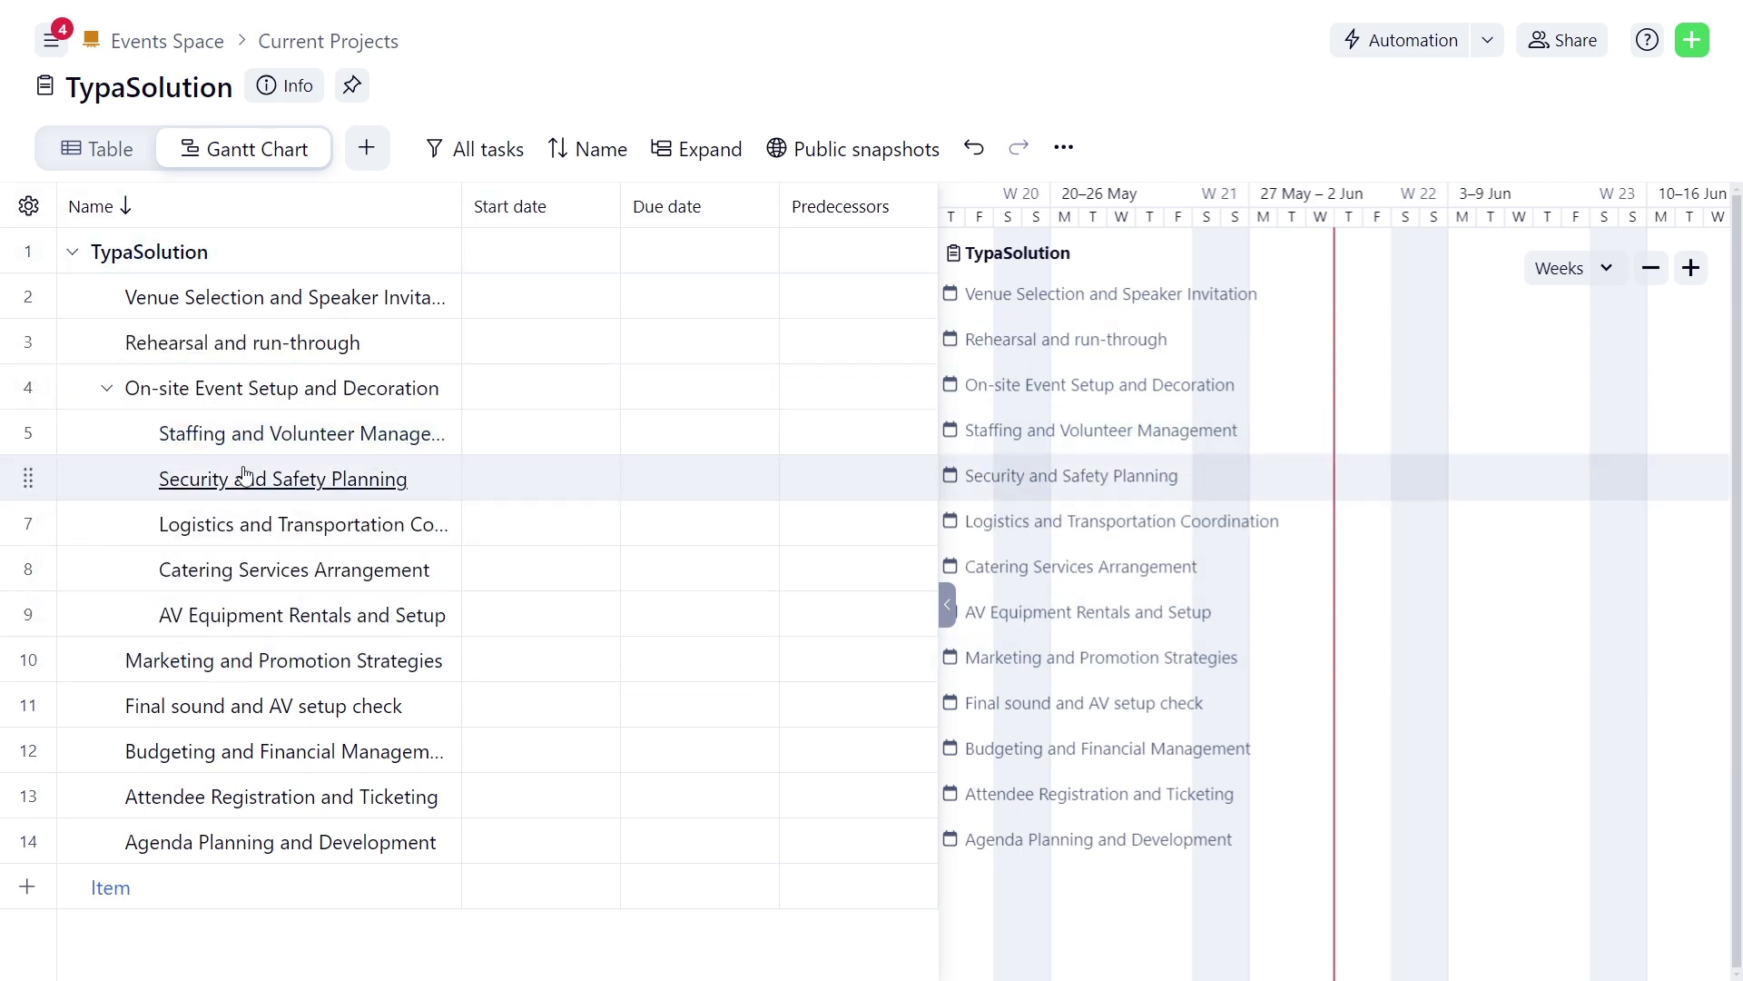
right_click(254, 486)
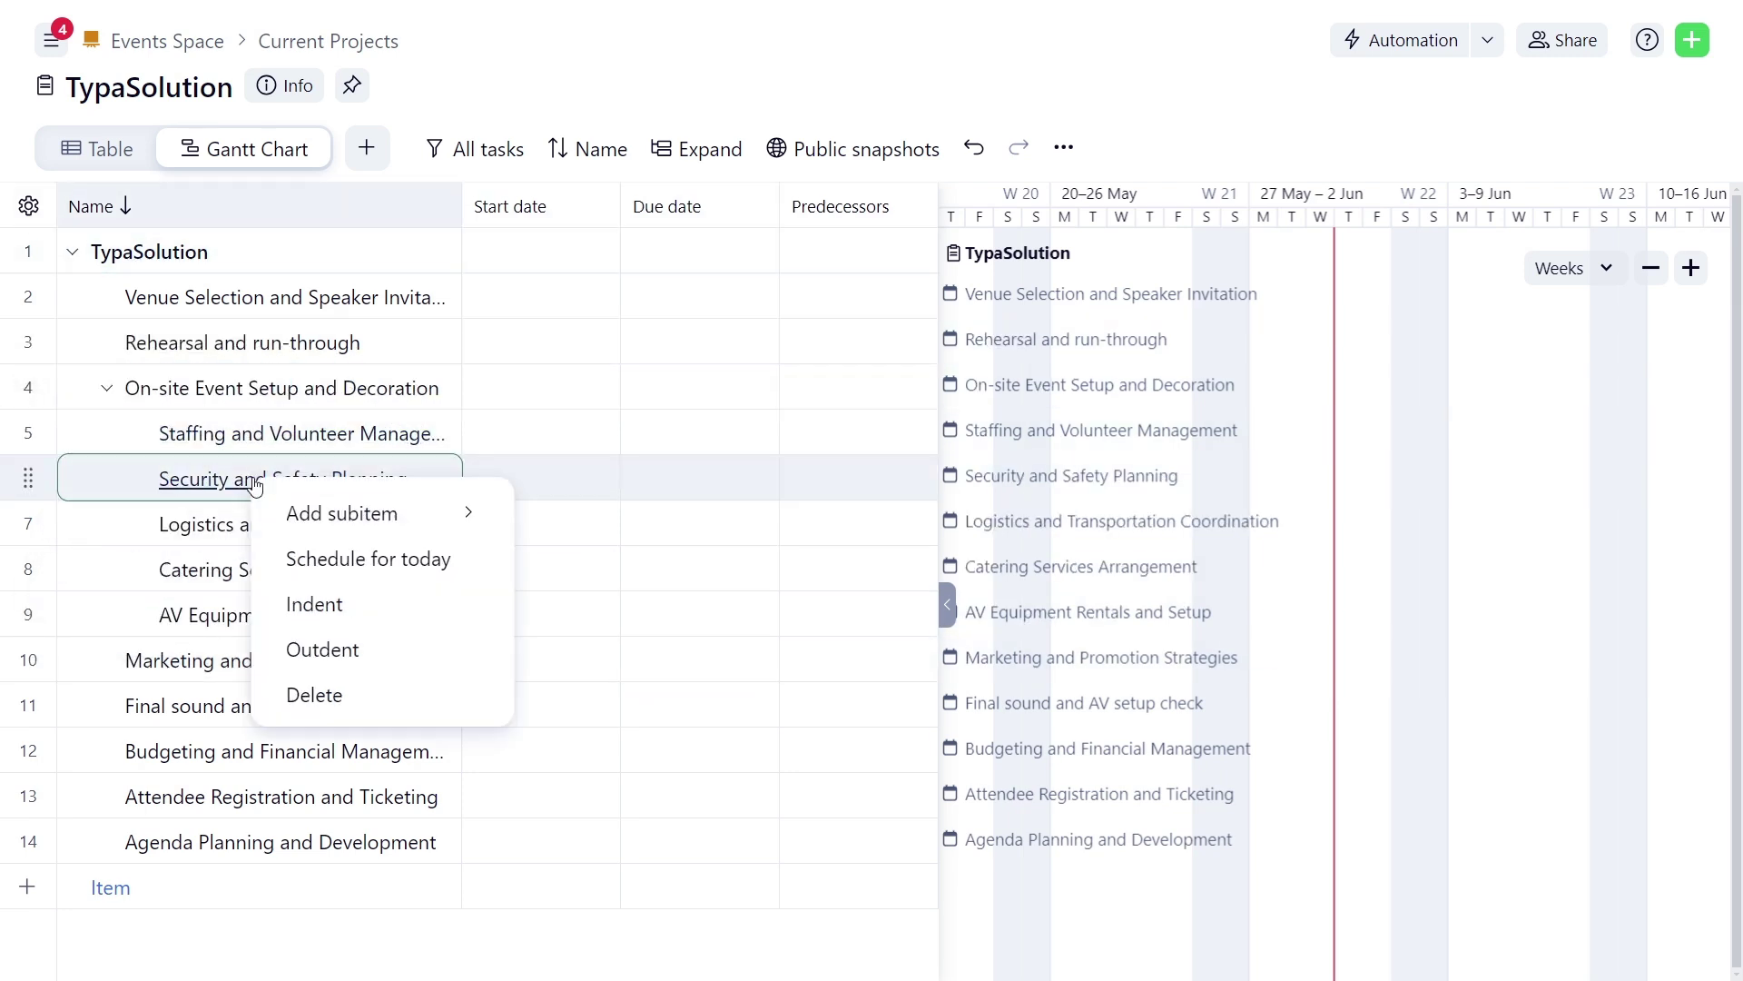
click(322, 651)
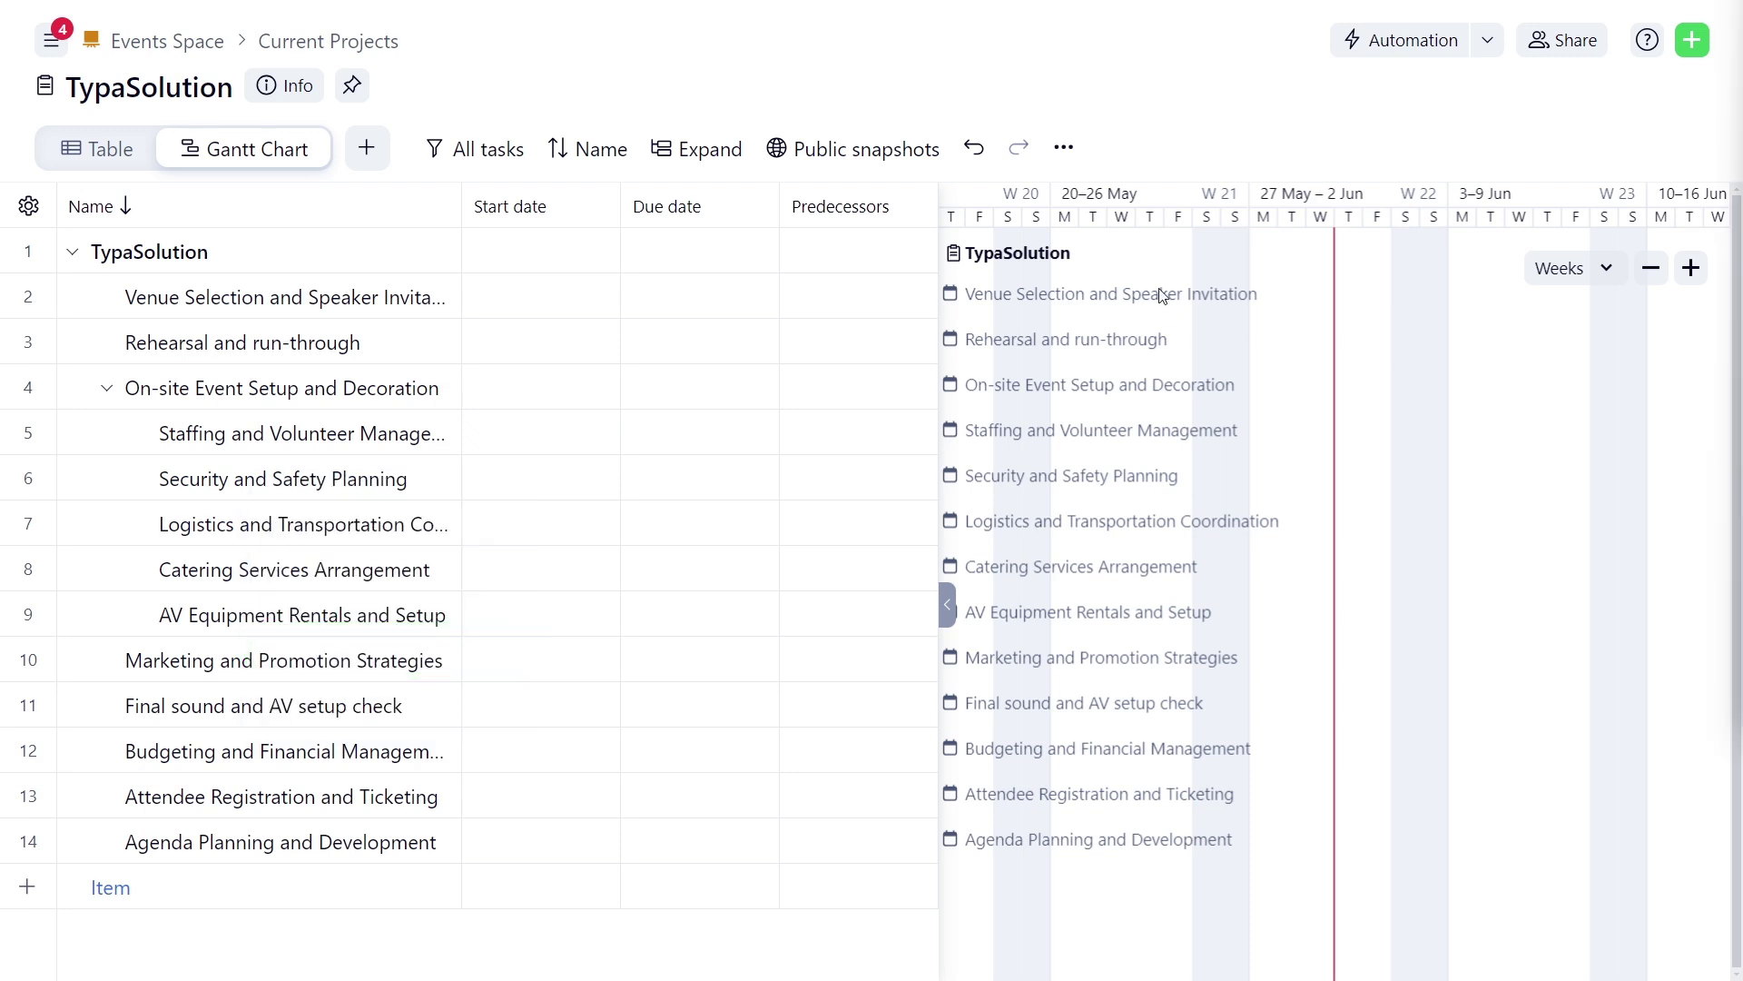
Switch task ordering to manual Gantt order and move Budgeting and Financial Management lower.
click(601, 153)
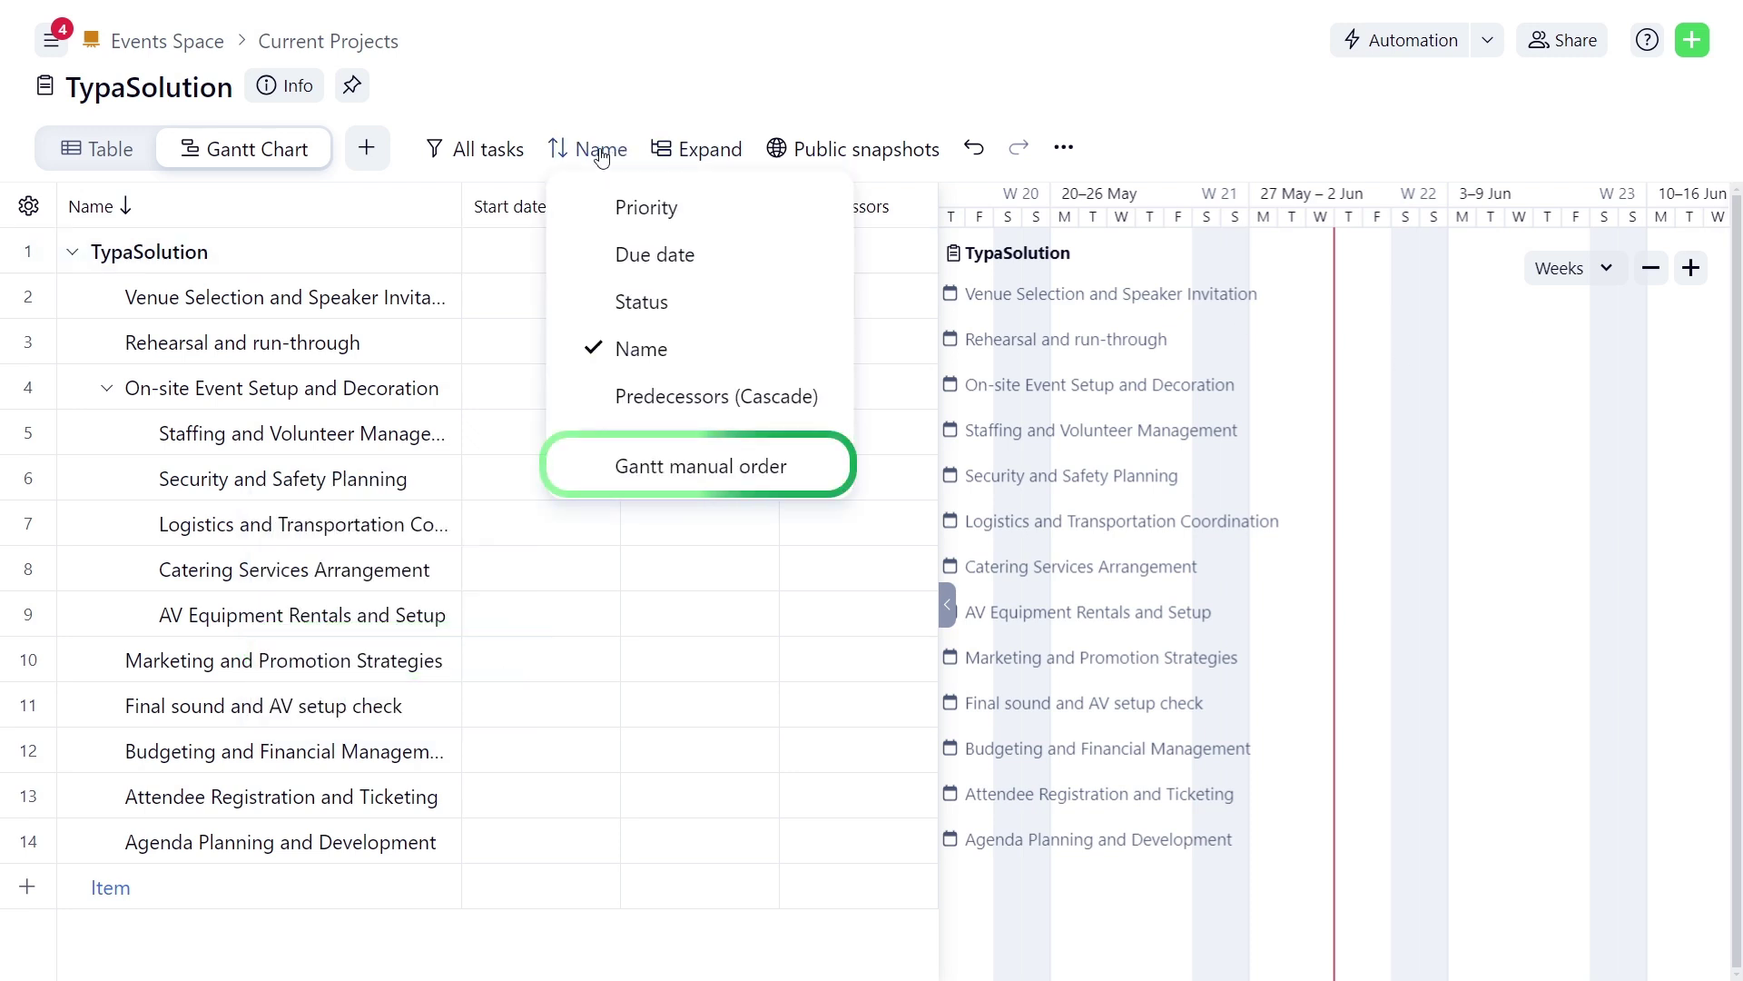
click(626, 466)
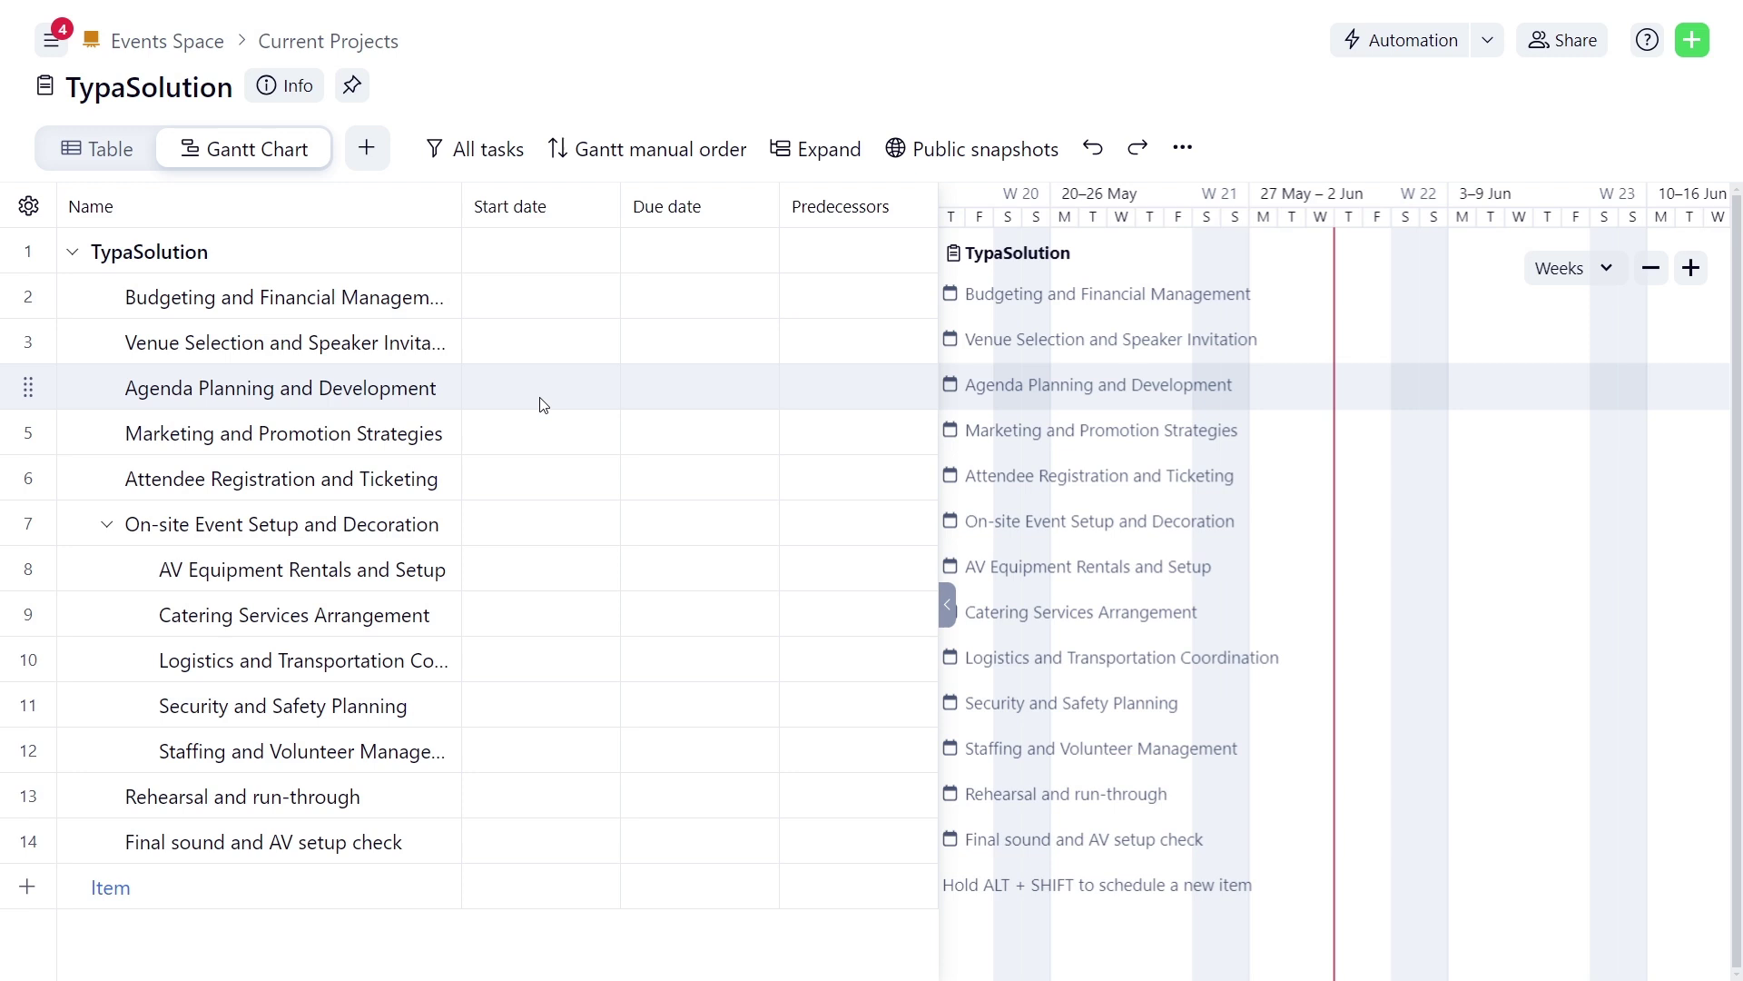
drag(27, 297, 24, 504)
Set Venue Selection, Agenda Planning and Marketing and Promotion to start on 3 June 2024.
click(527, 298)
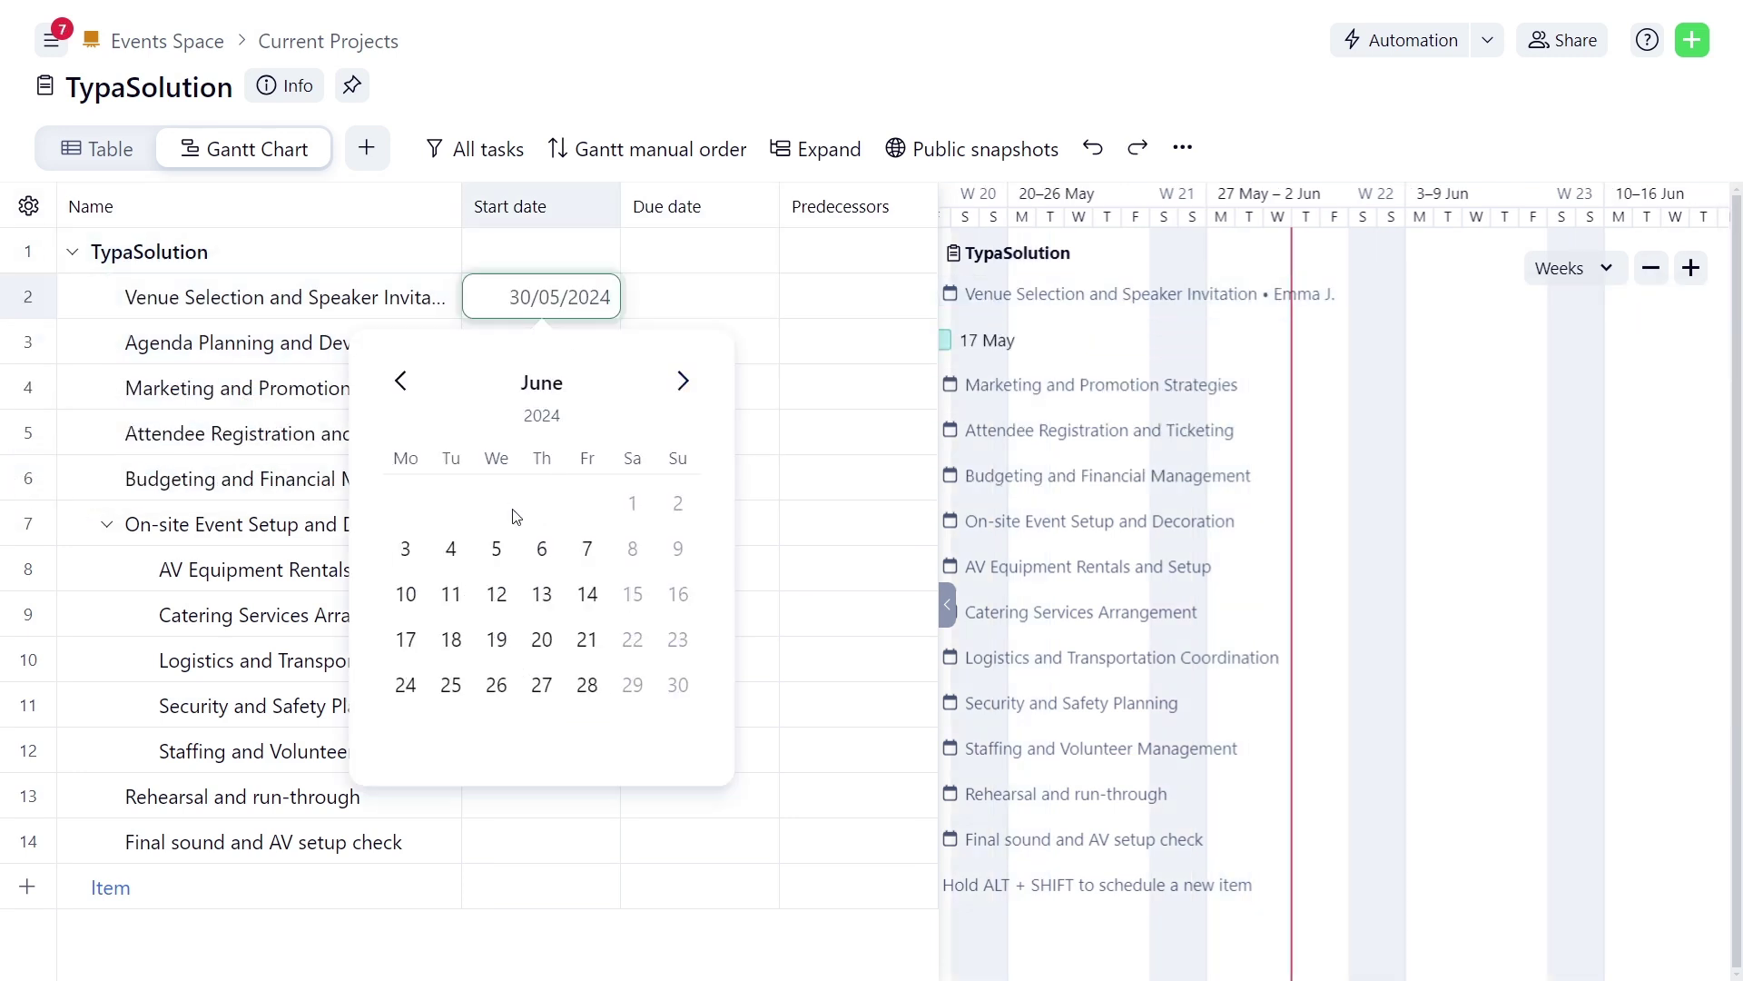
click(405, 548)
click(549, 345)
click(682, 425)
click(405, 594)
click(558, 391)
click(682, 471)
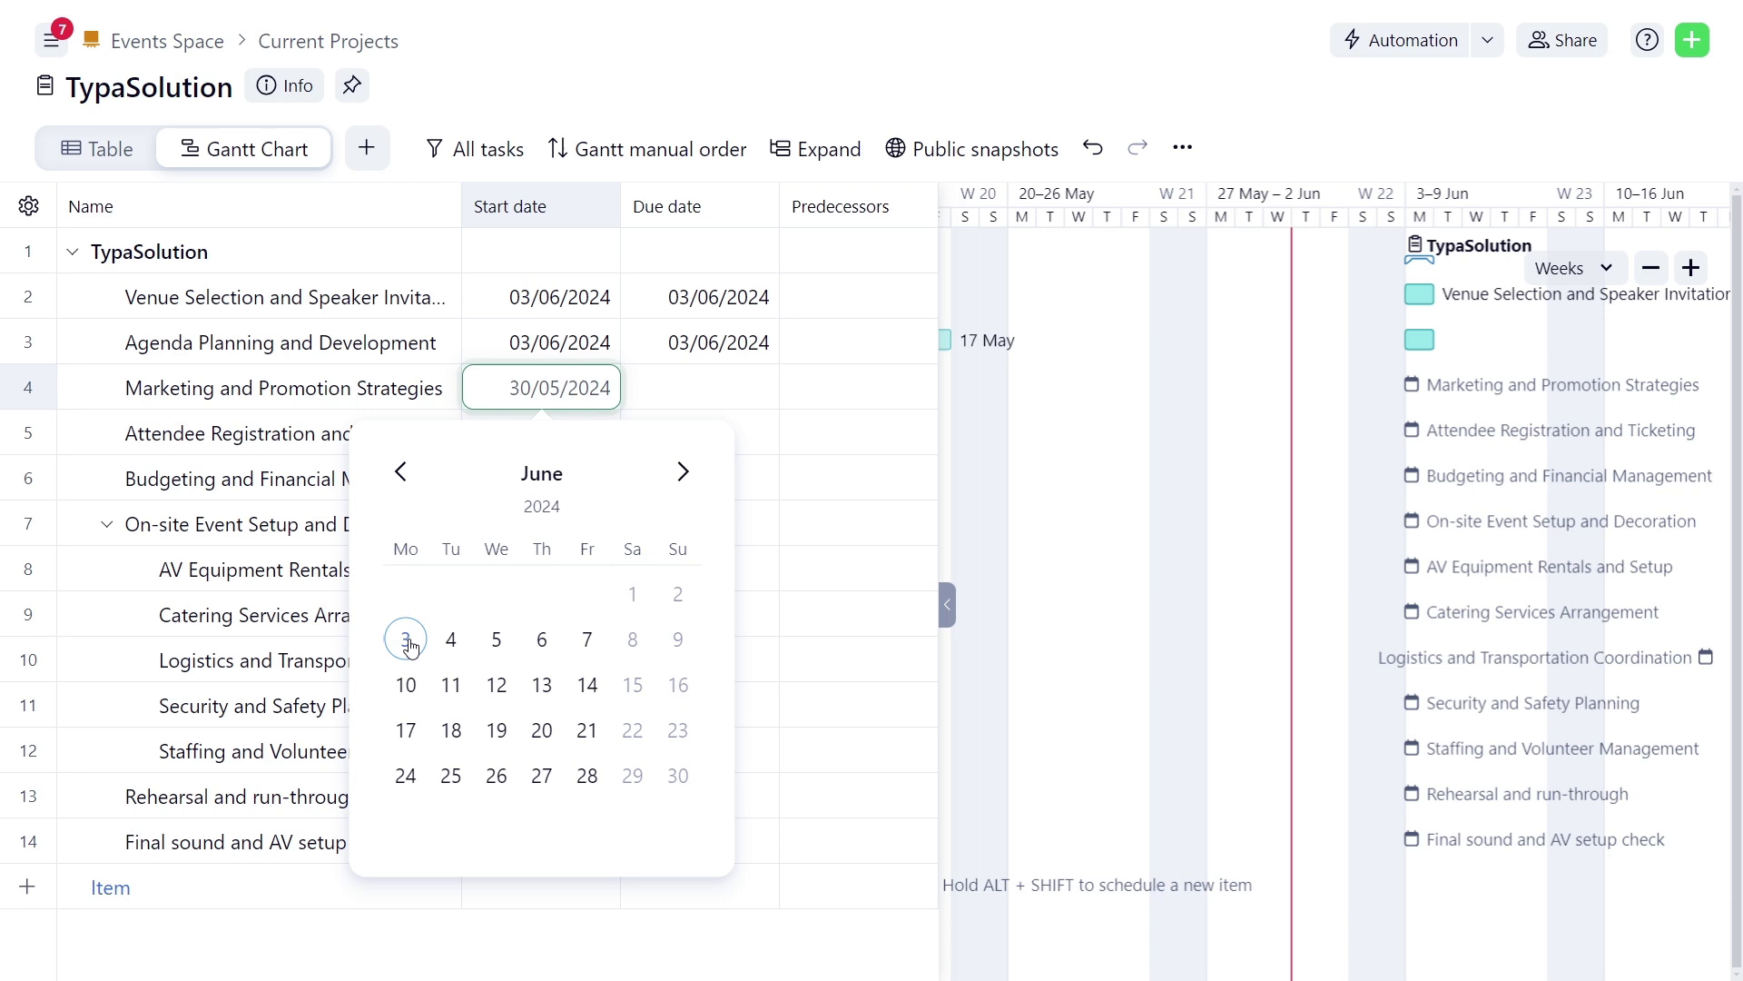
click(406, 639)
Set predecessor 2 for Agenda Planning and 3 for Marketing and Promotion as finish-to-start links.
click(844, 345)
text(2FS)
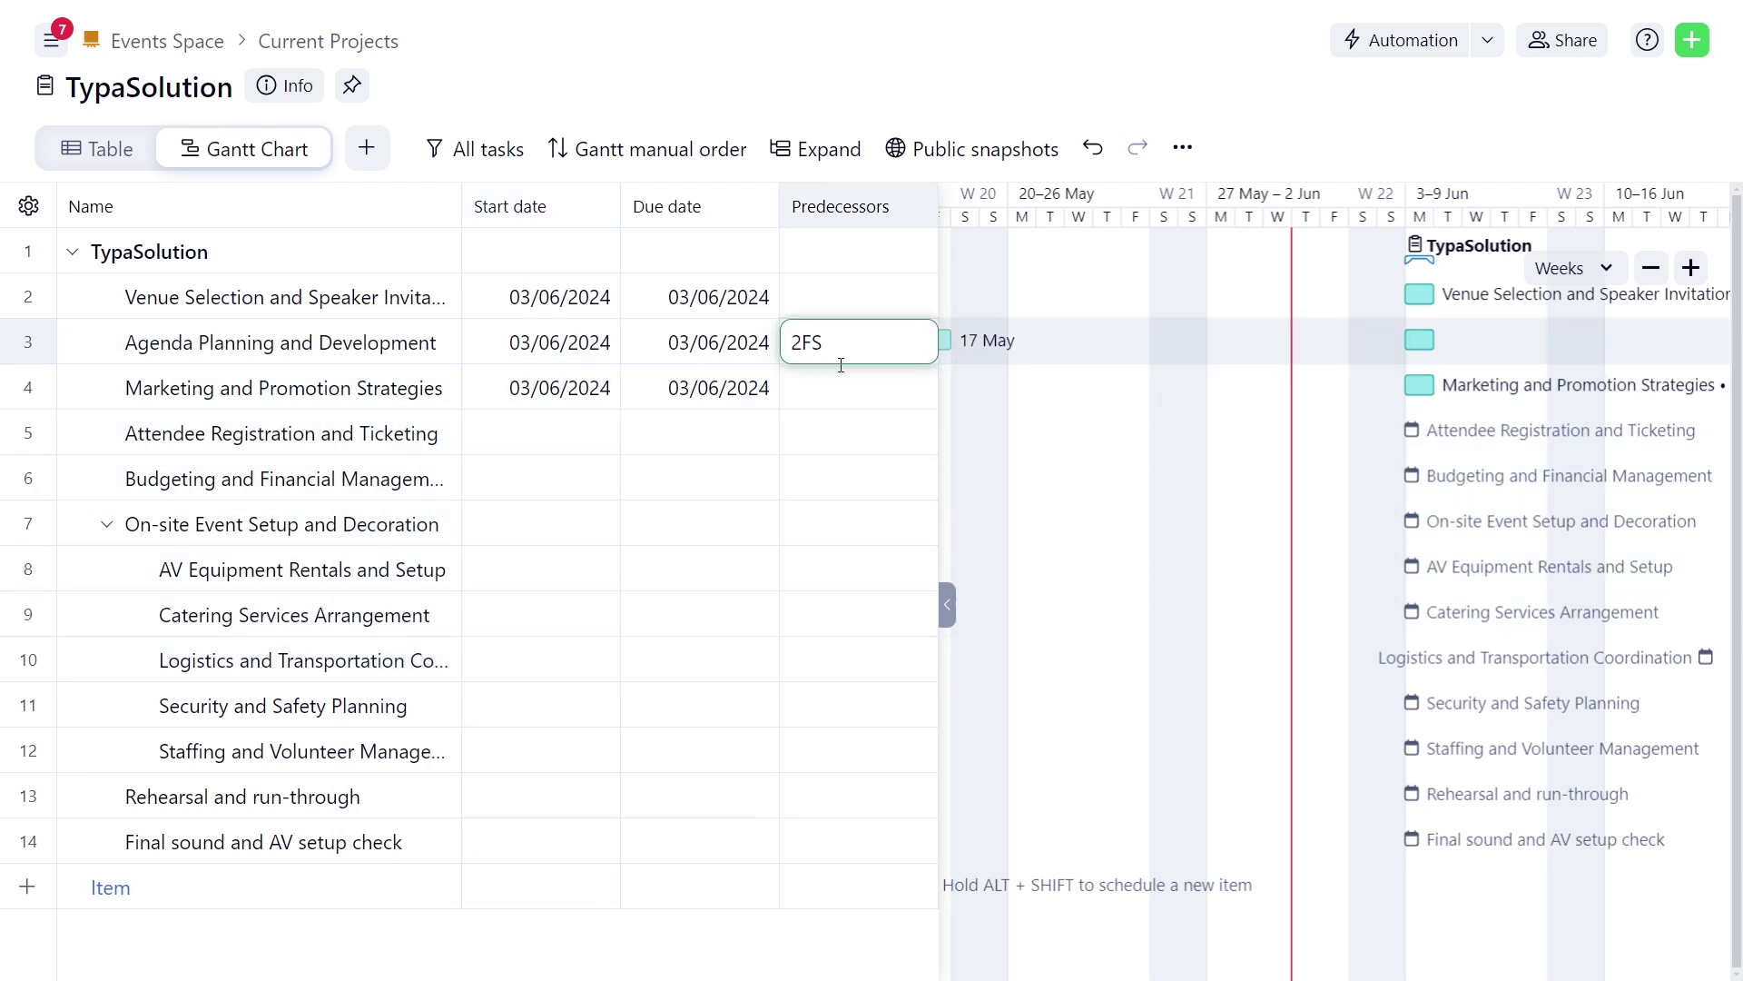
click(841, 372)
text(3F)
key(Return)
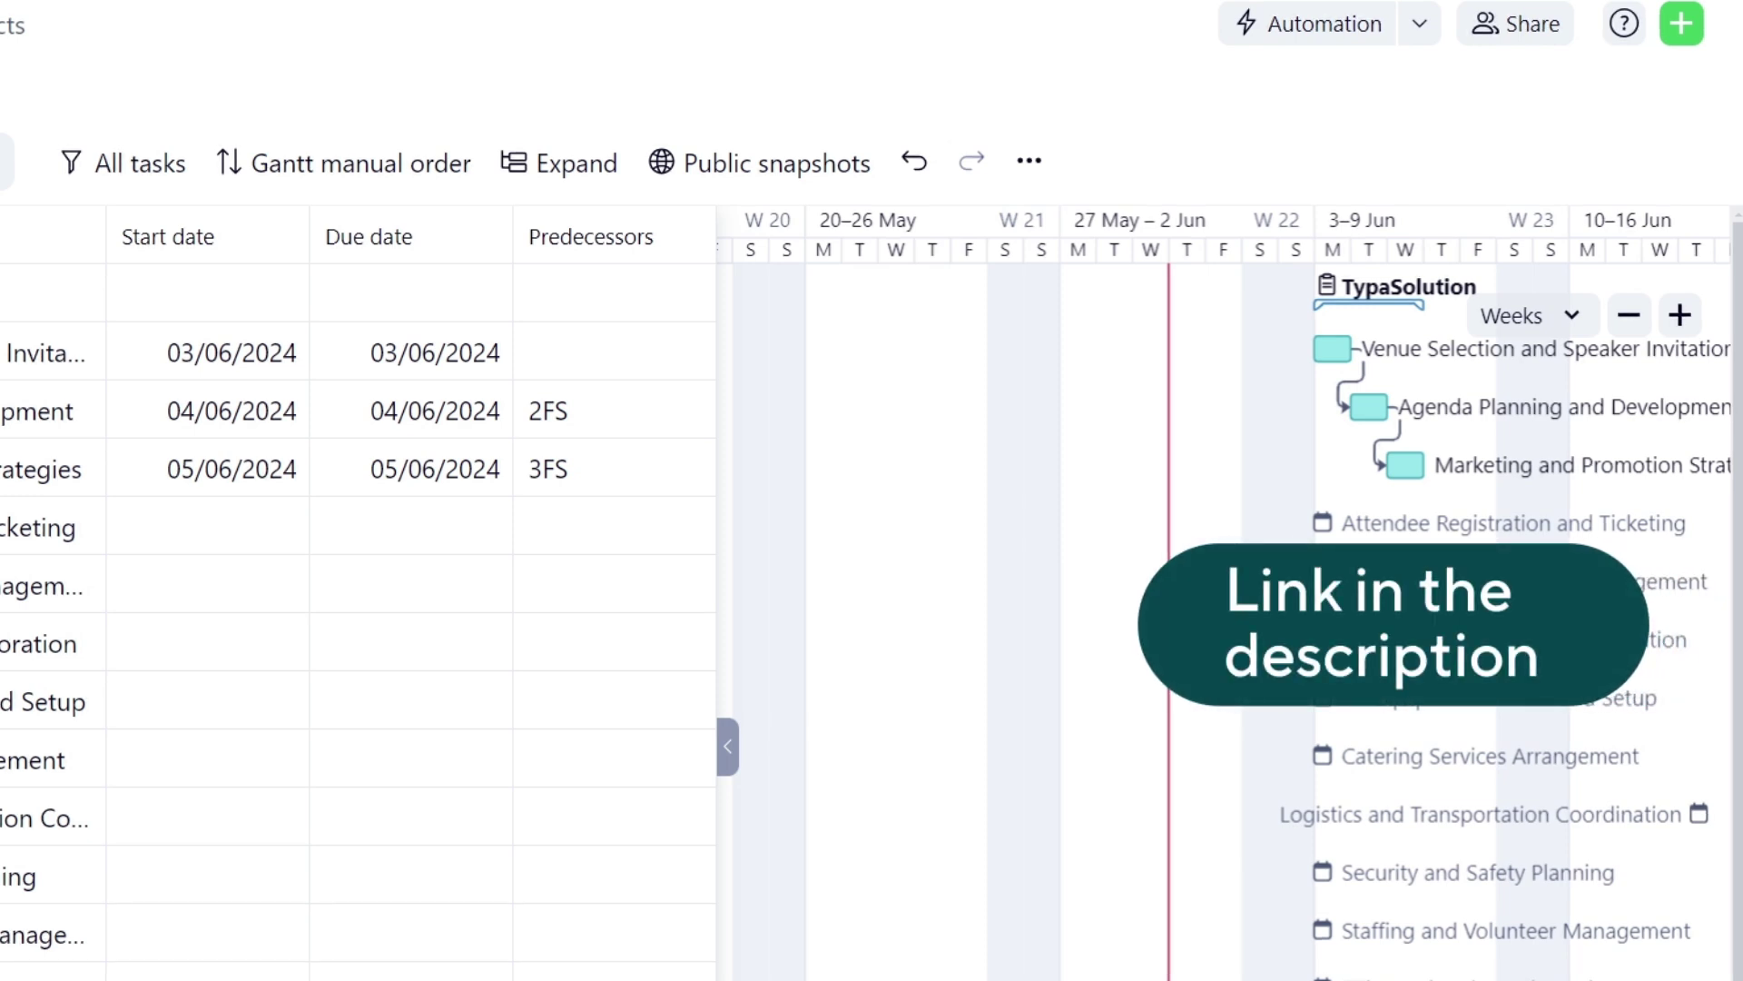
Collapse the task table and zoom the Gantt timeline in to wider day columns.
click(726, 760)
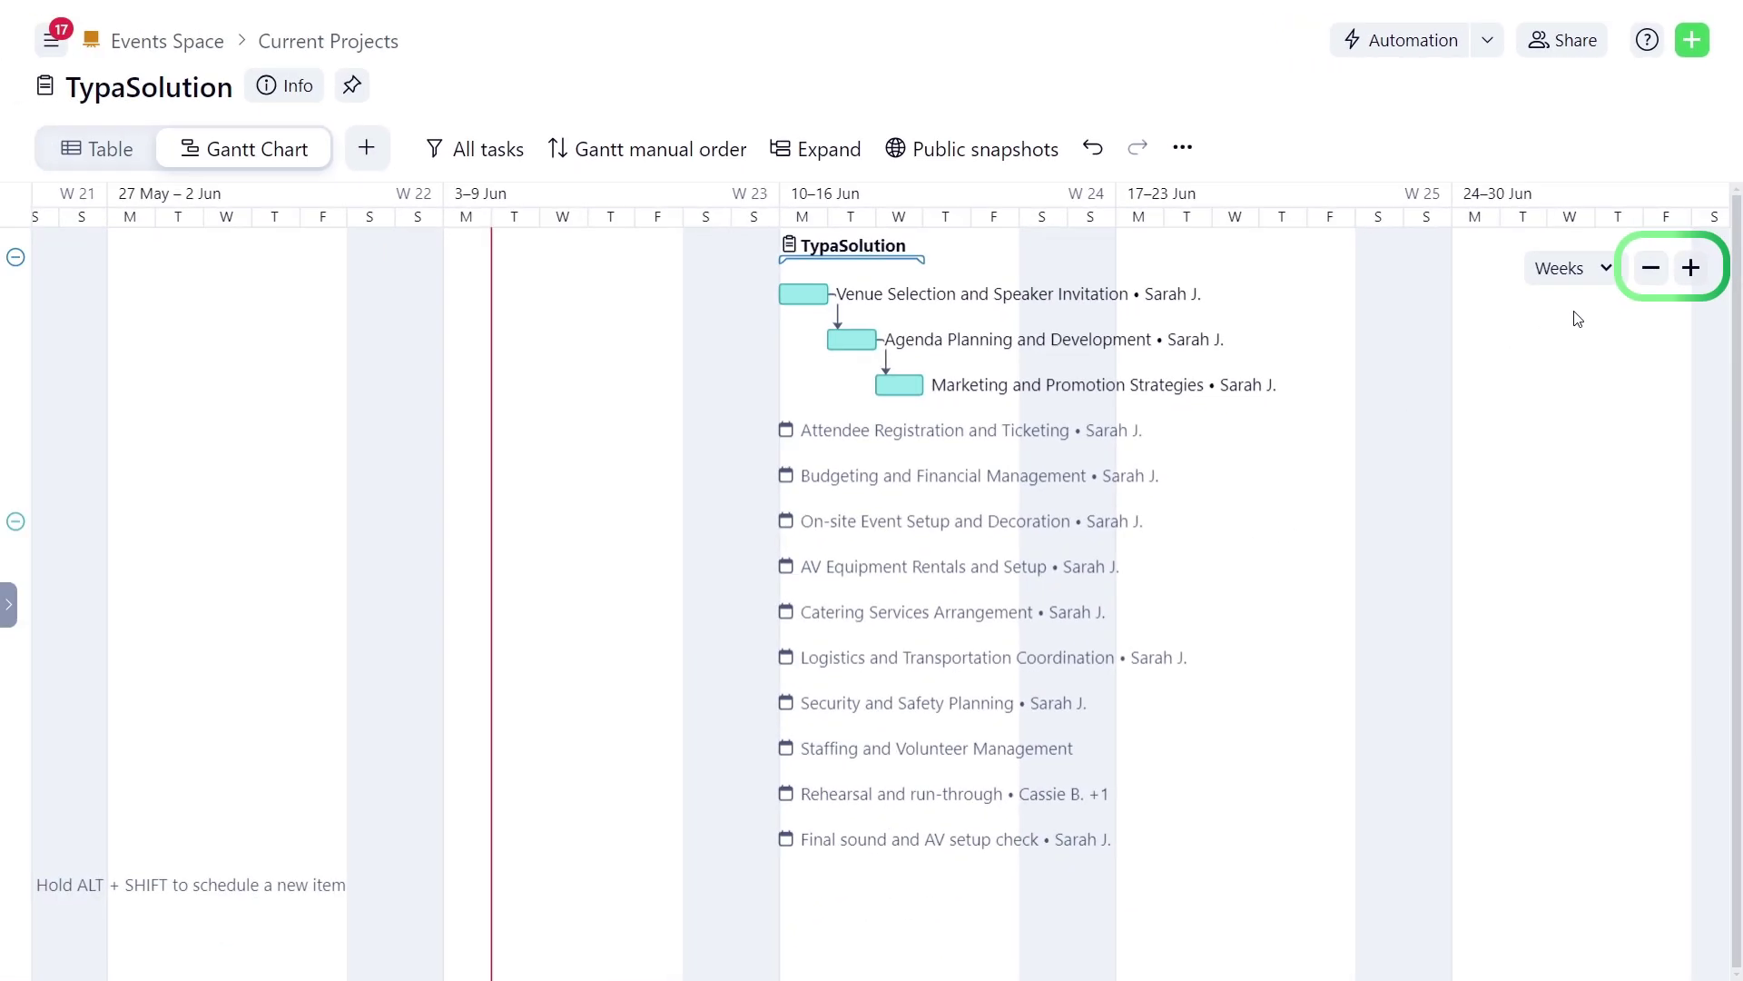
click(1690, 269)
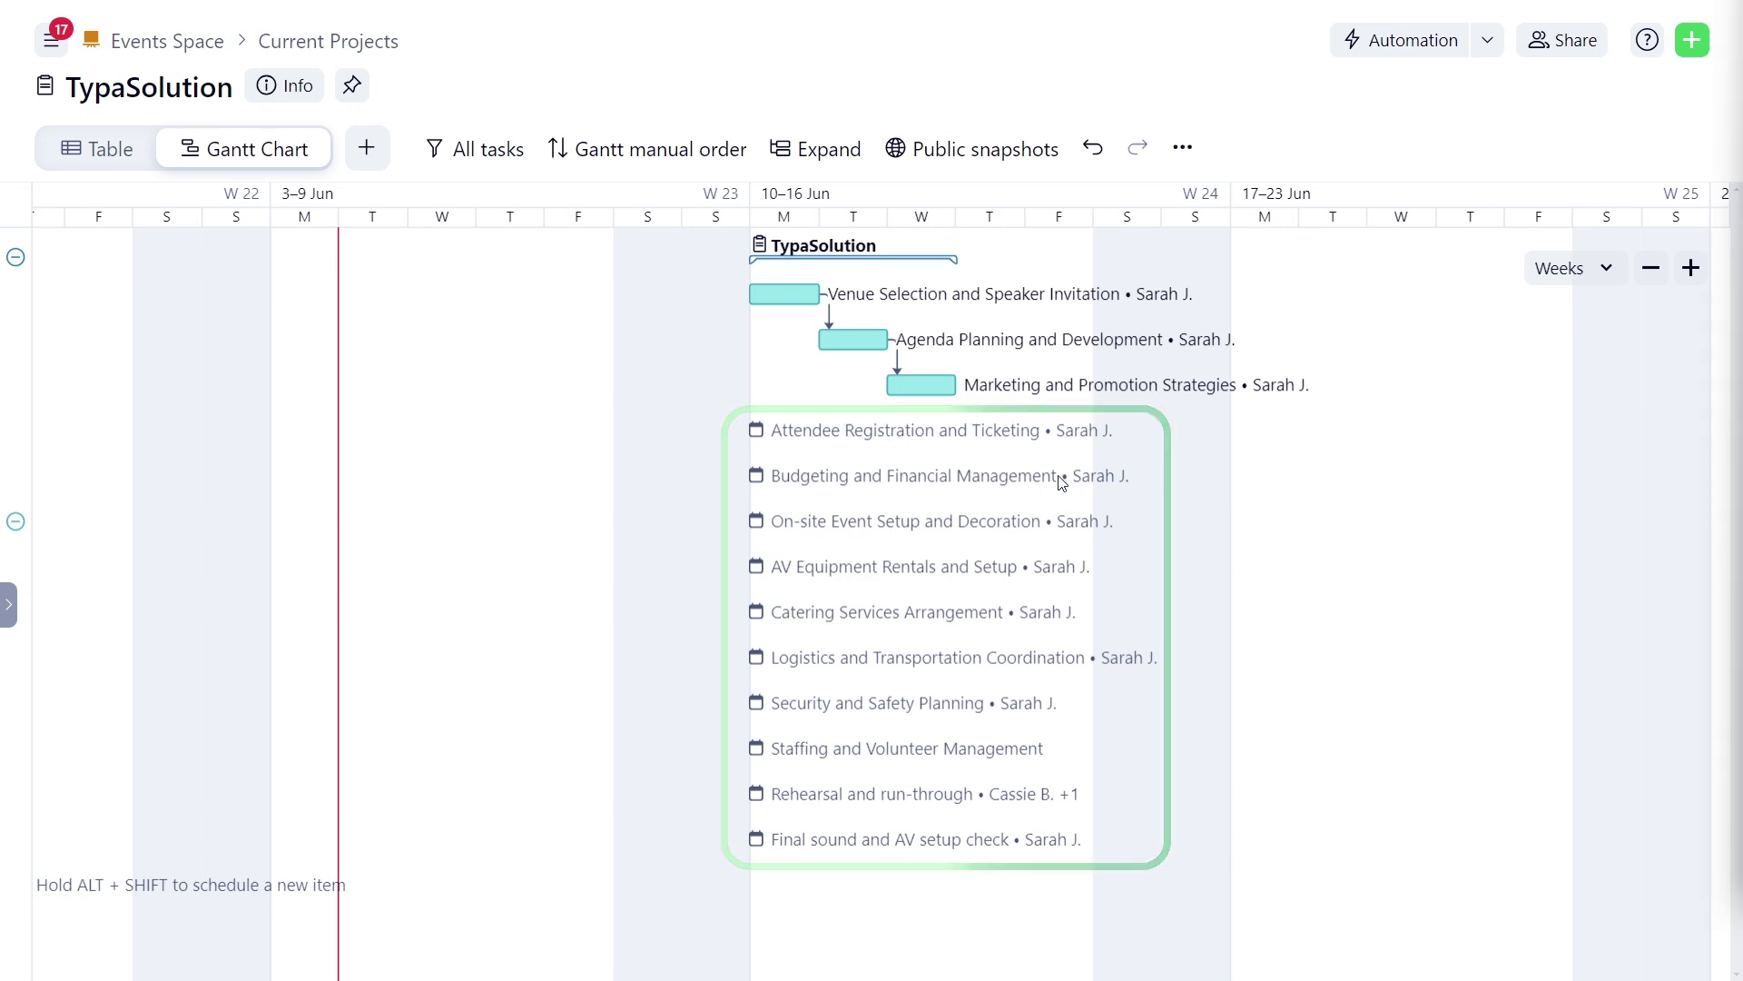
Draw bars for Attendee Registration (13–18 Jun), Budgeting, On-site Setup, Rehearsal and Final sound check.
drag(795, 432, 1024, 441)
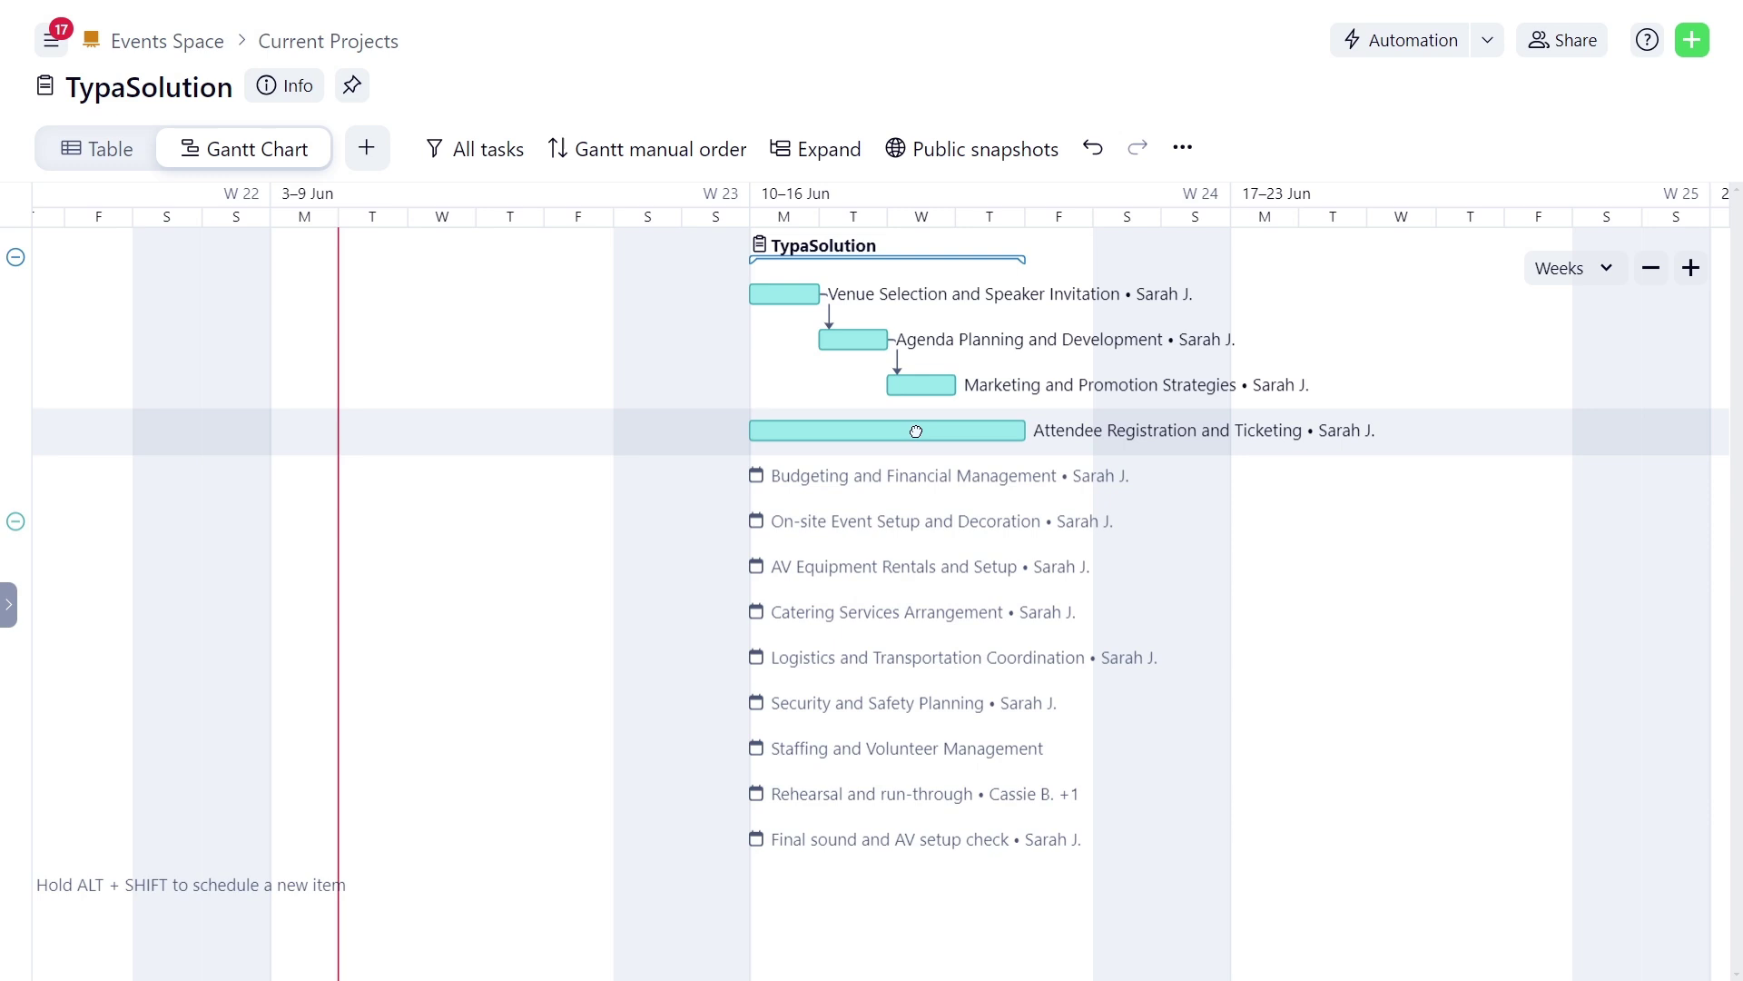
drag(917, 433, 1130, 444)
drag(944, 479, 1274, 479)
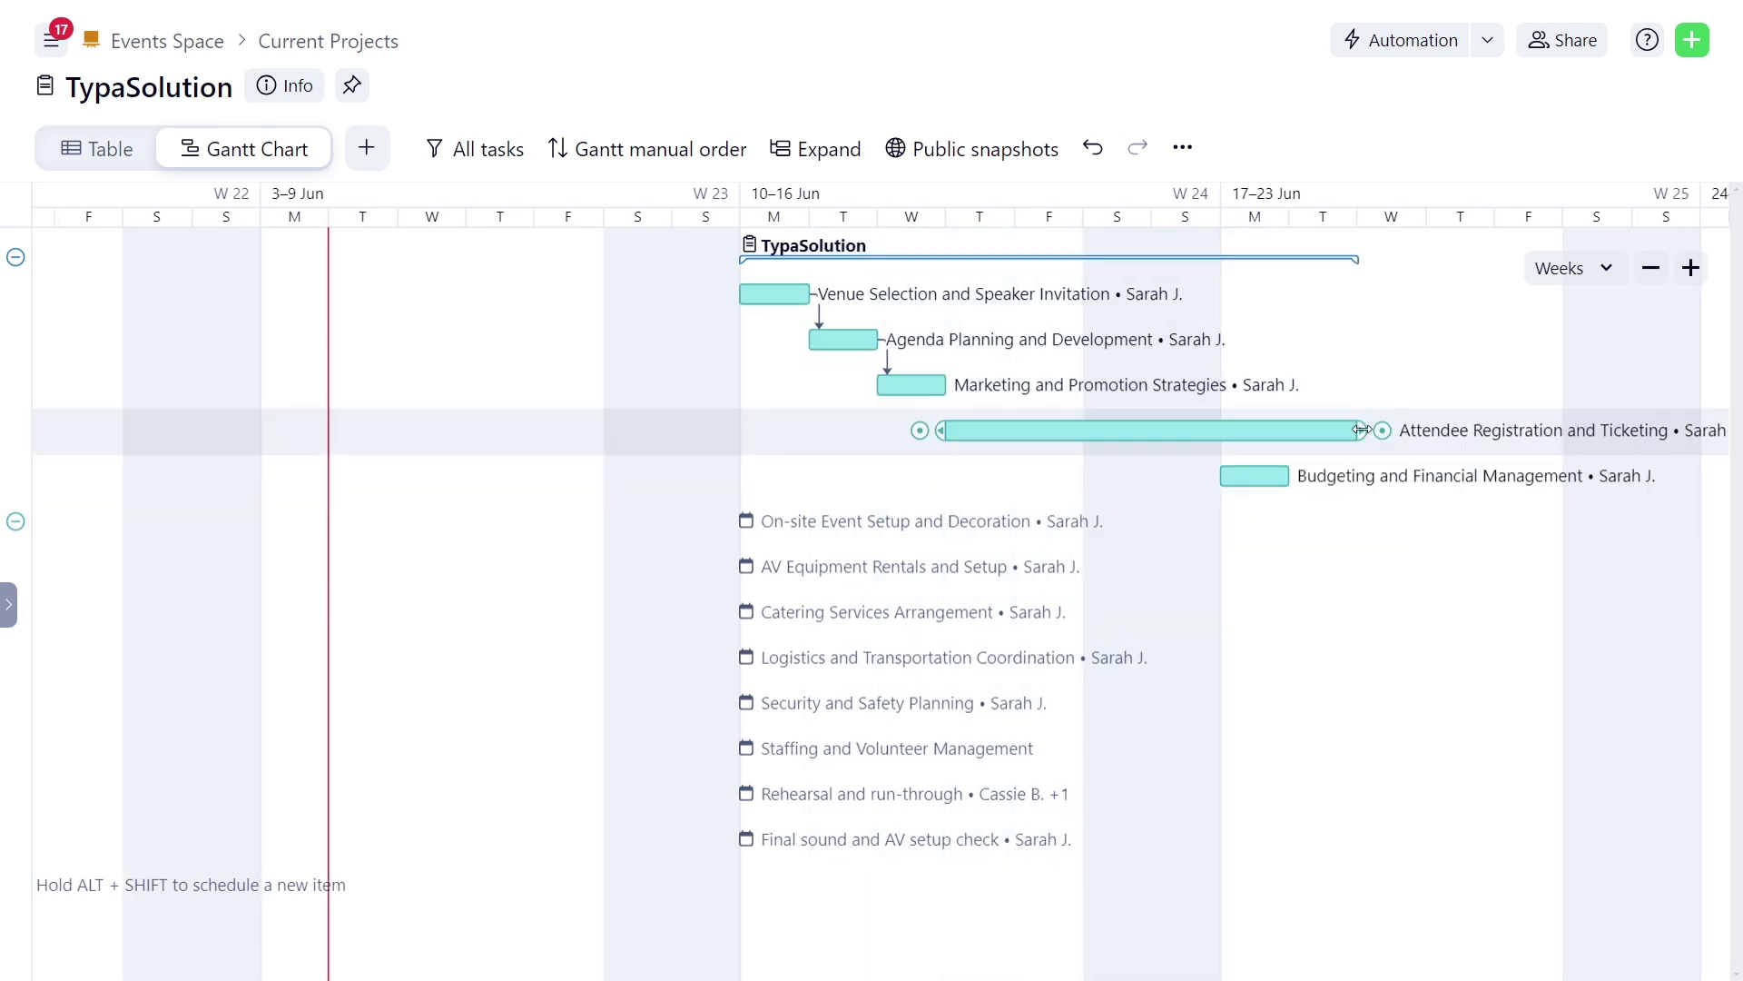
drag(1357, 429, 1289, 430)
drag(844, 519, 1289, 521)
click(1412, 794)
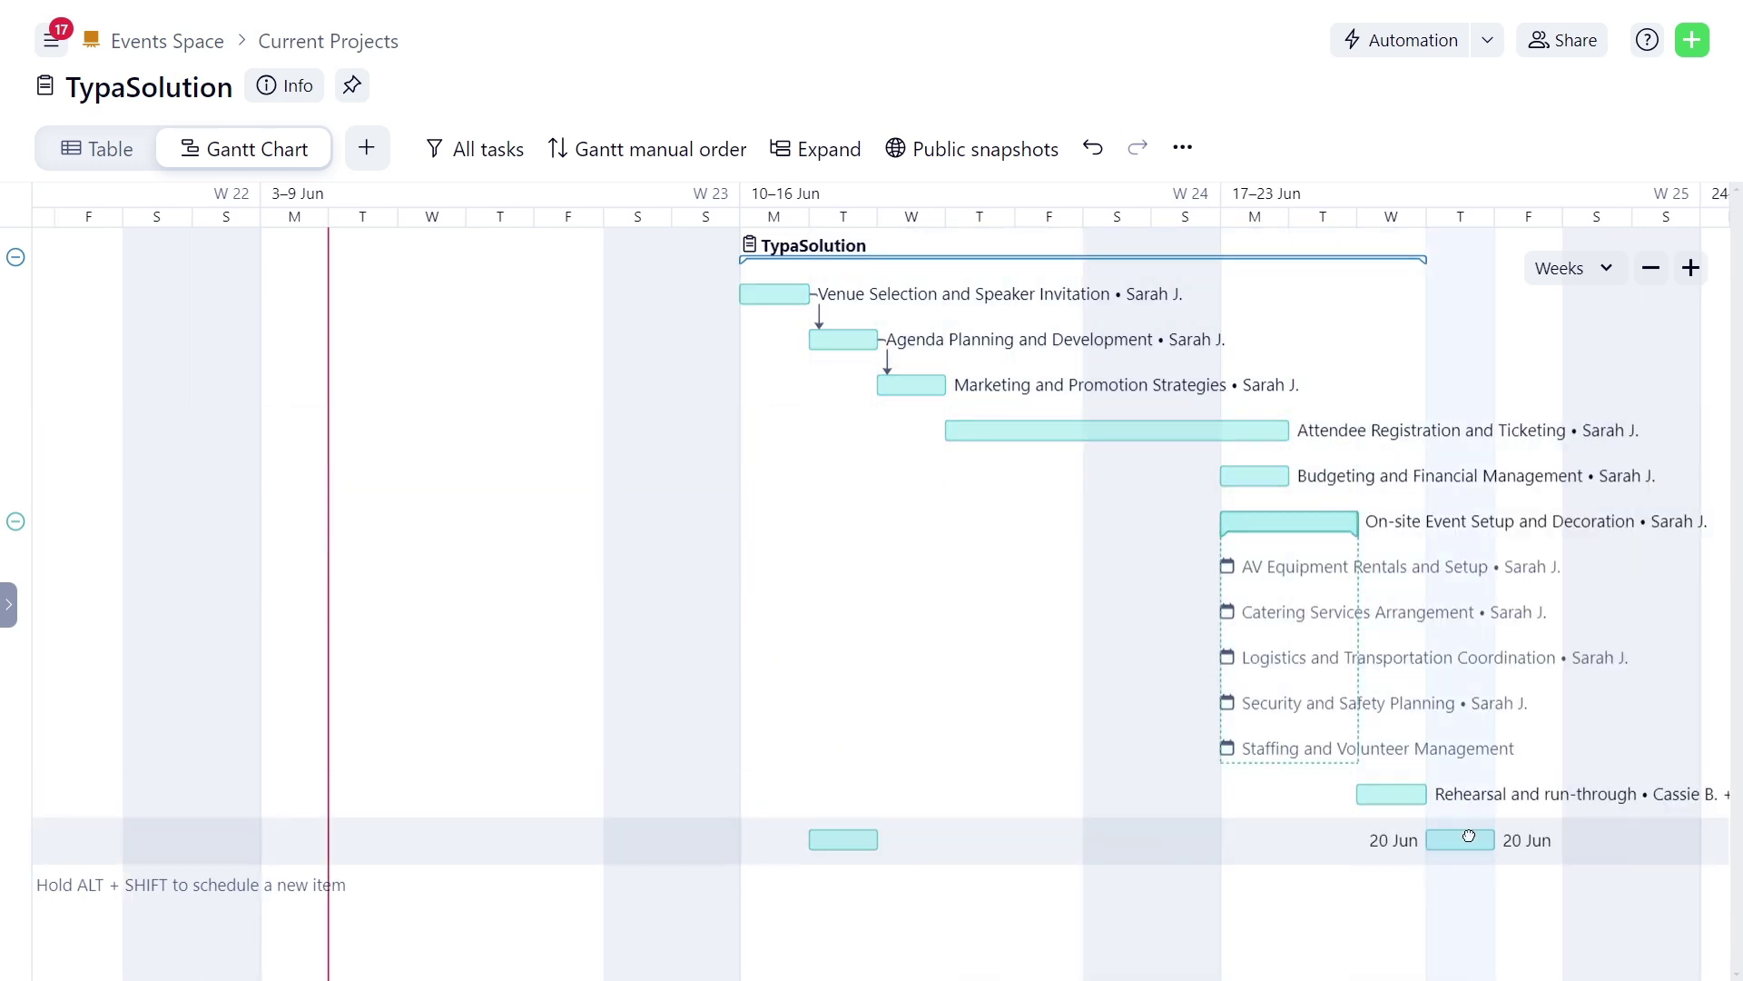
click(1459, 839)
scroll(586, 483, right, 1)
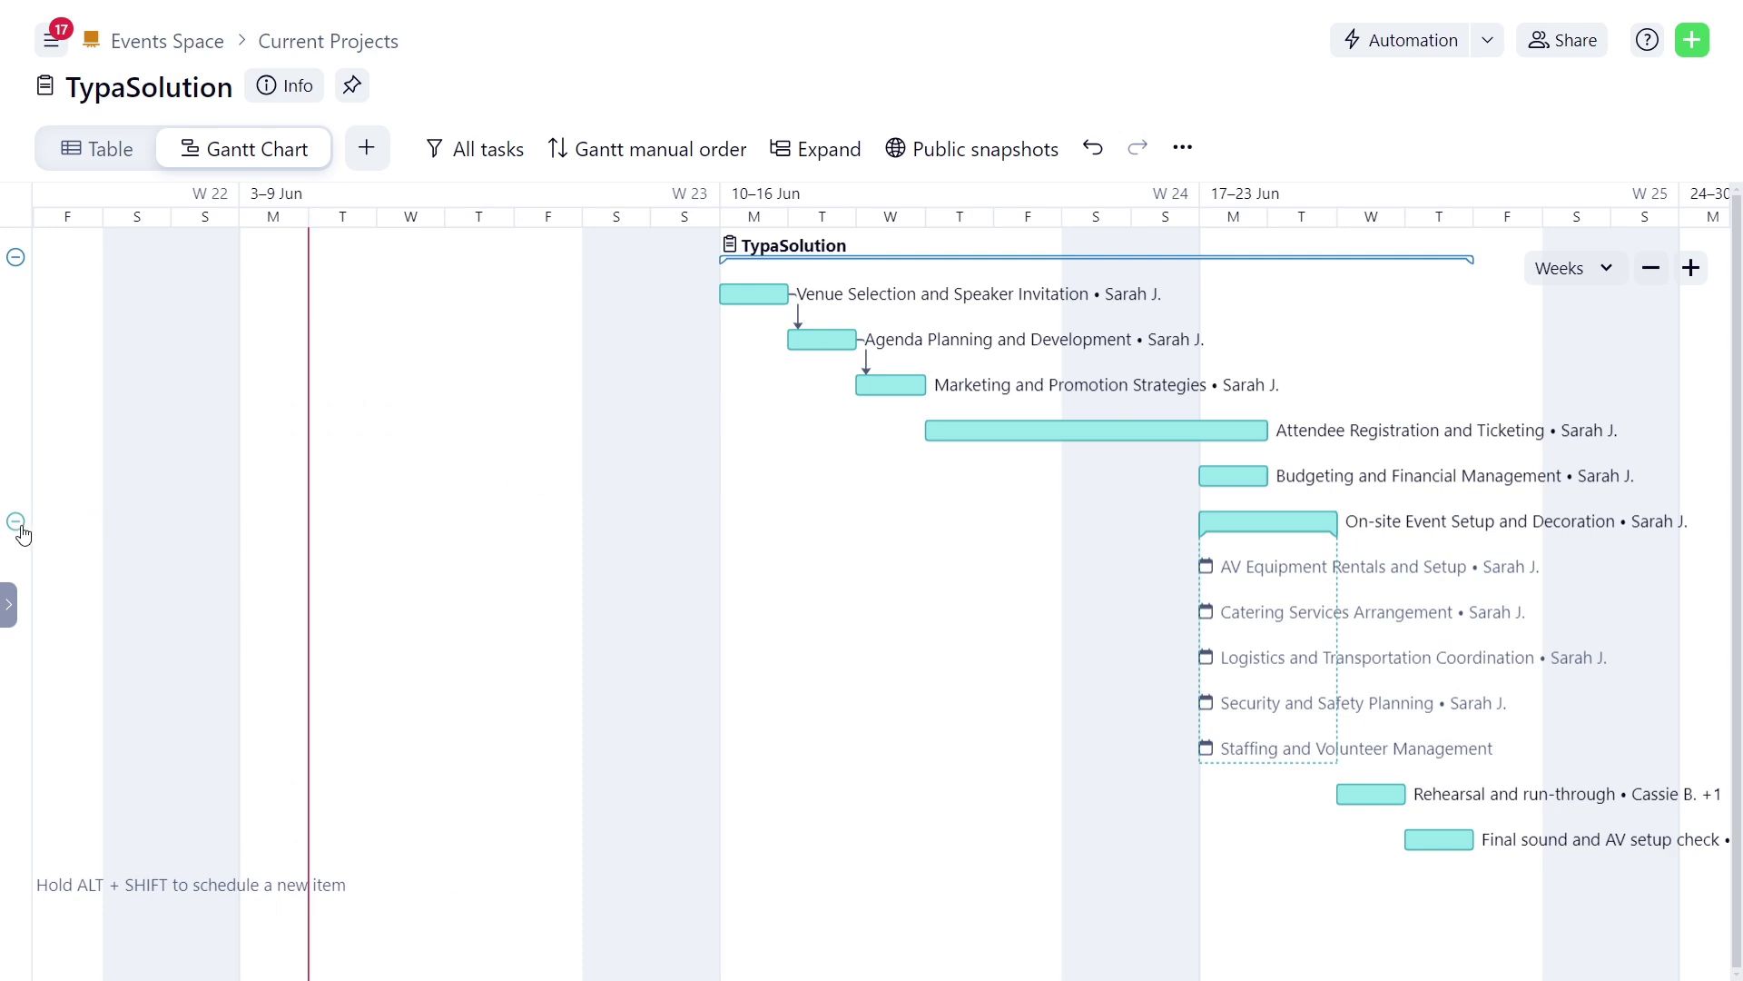
Schedule the AV, Catering, Logistics and Security subtasks from 17 Jun and move Budgeting to the top.
click(21, 524)
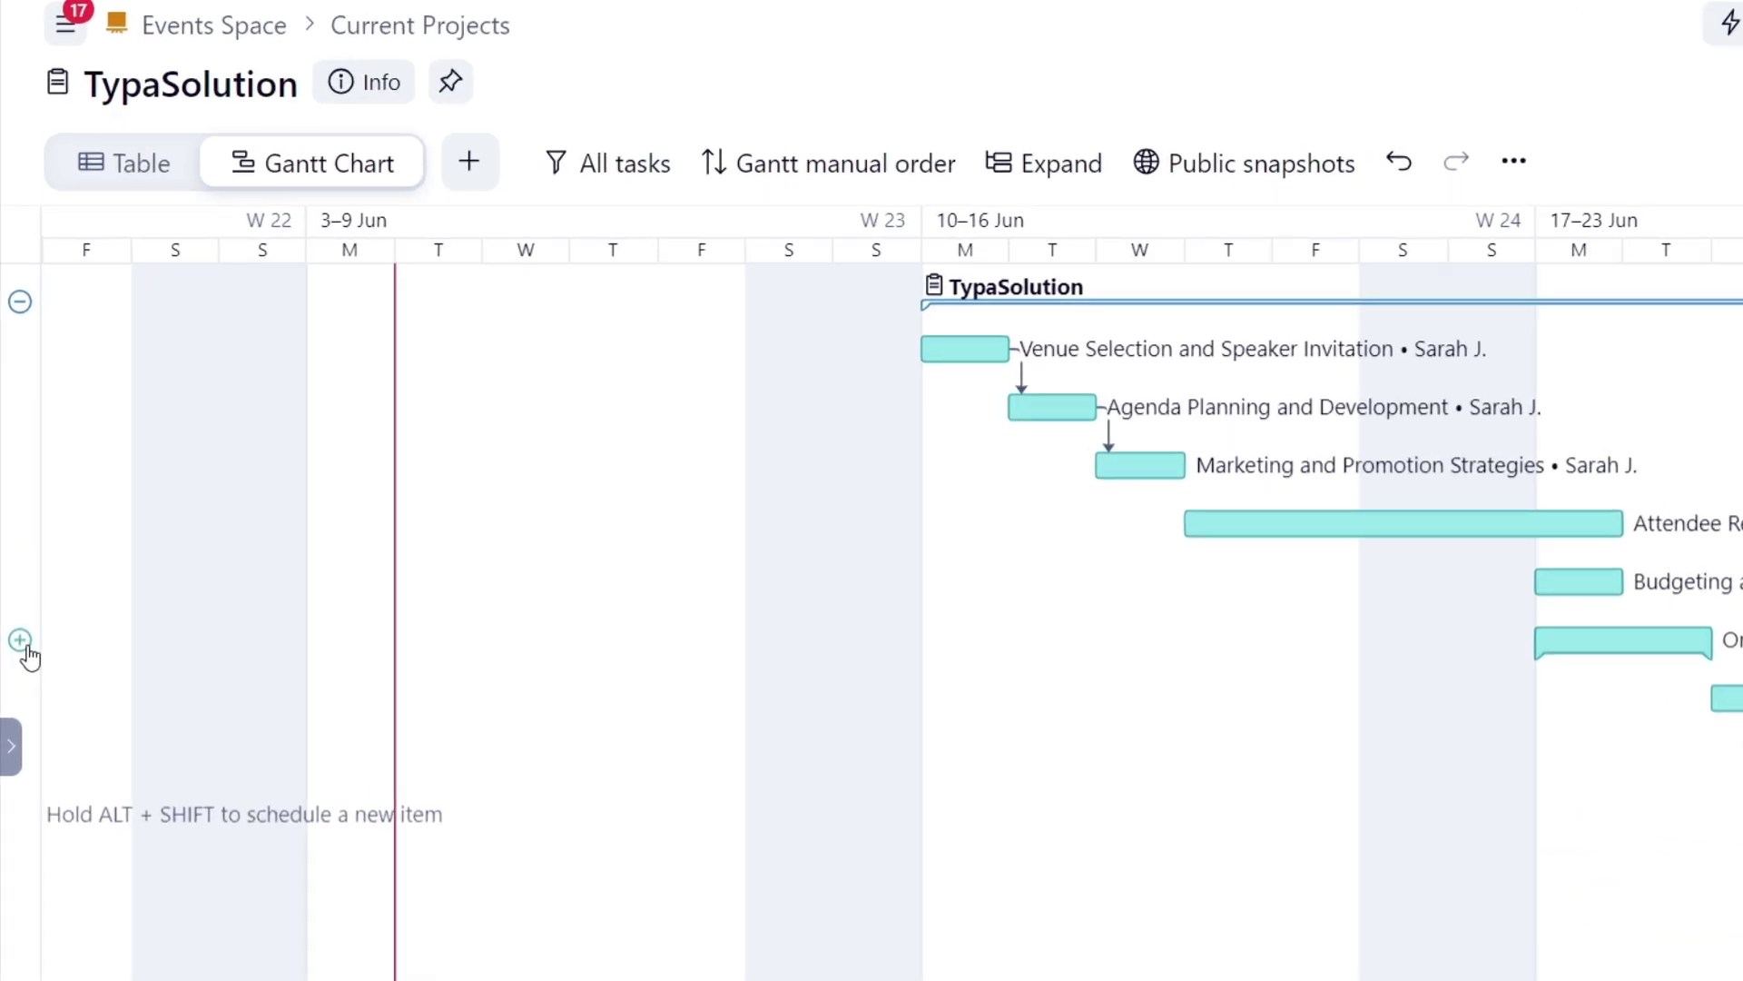
click(20, 640)
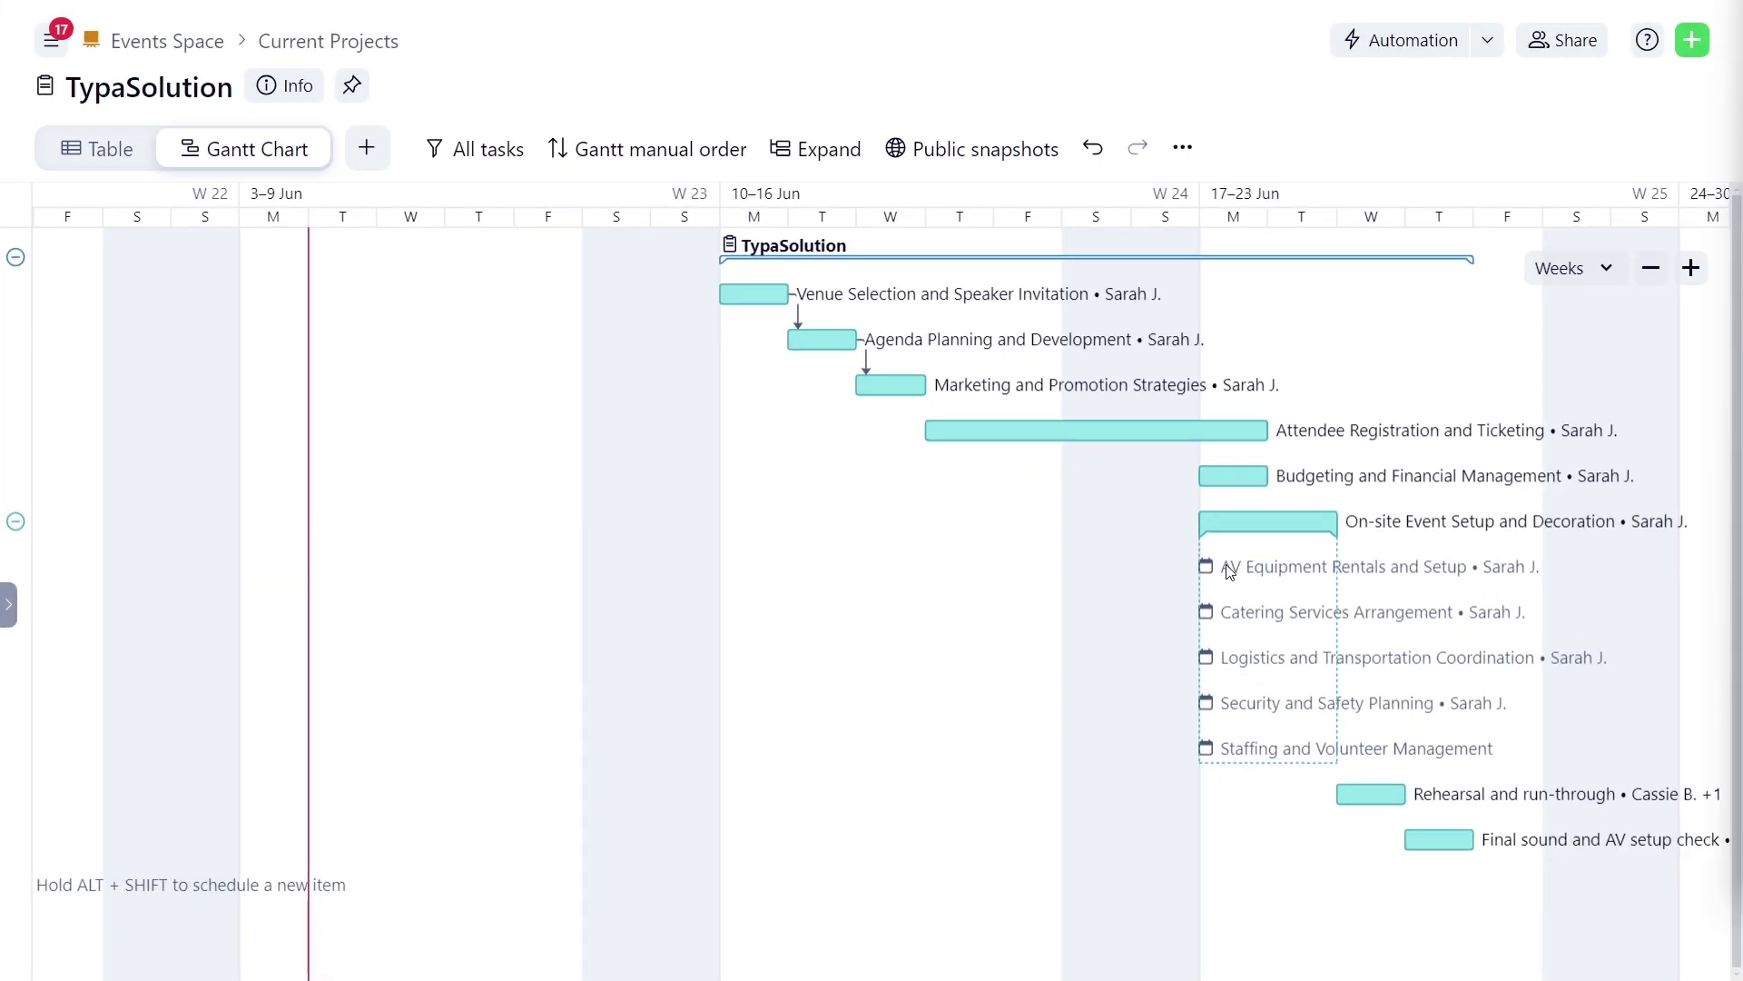
drag(1229, 570, 1019, 570)
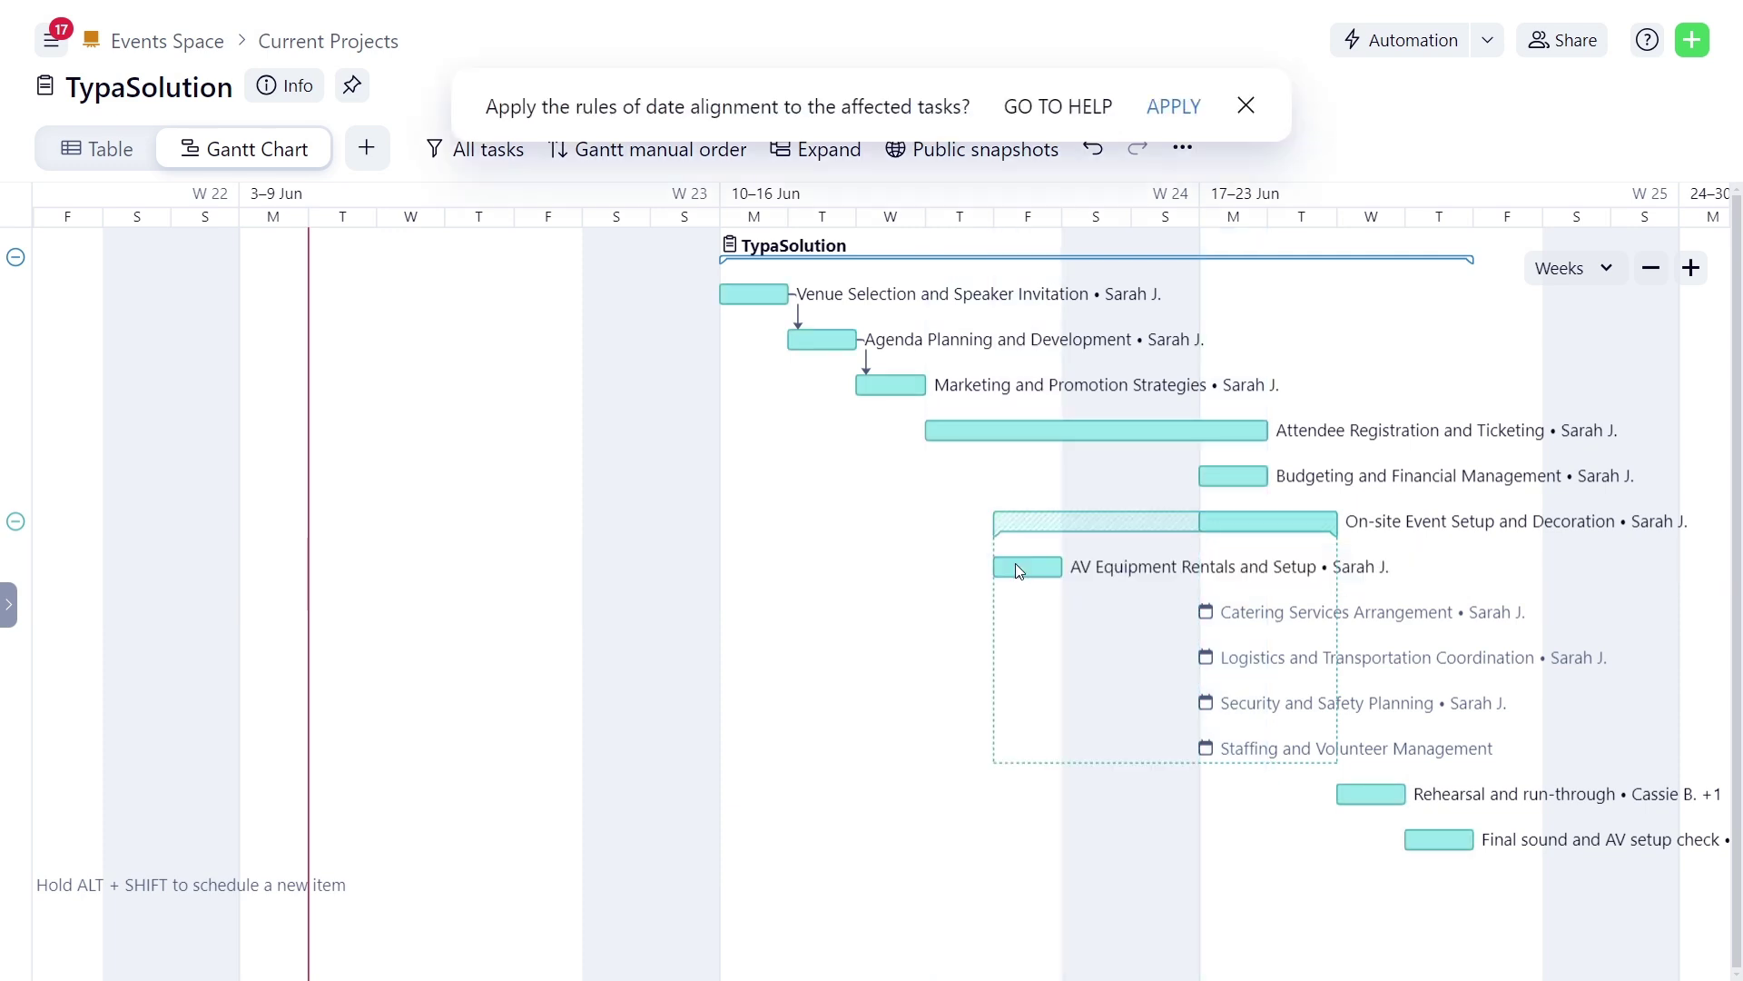
drag(1233, 611, 1528, 638)
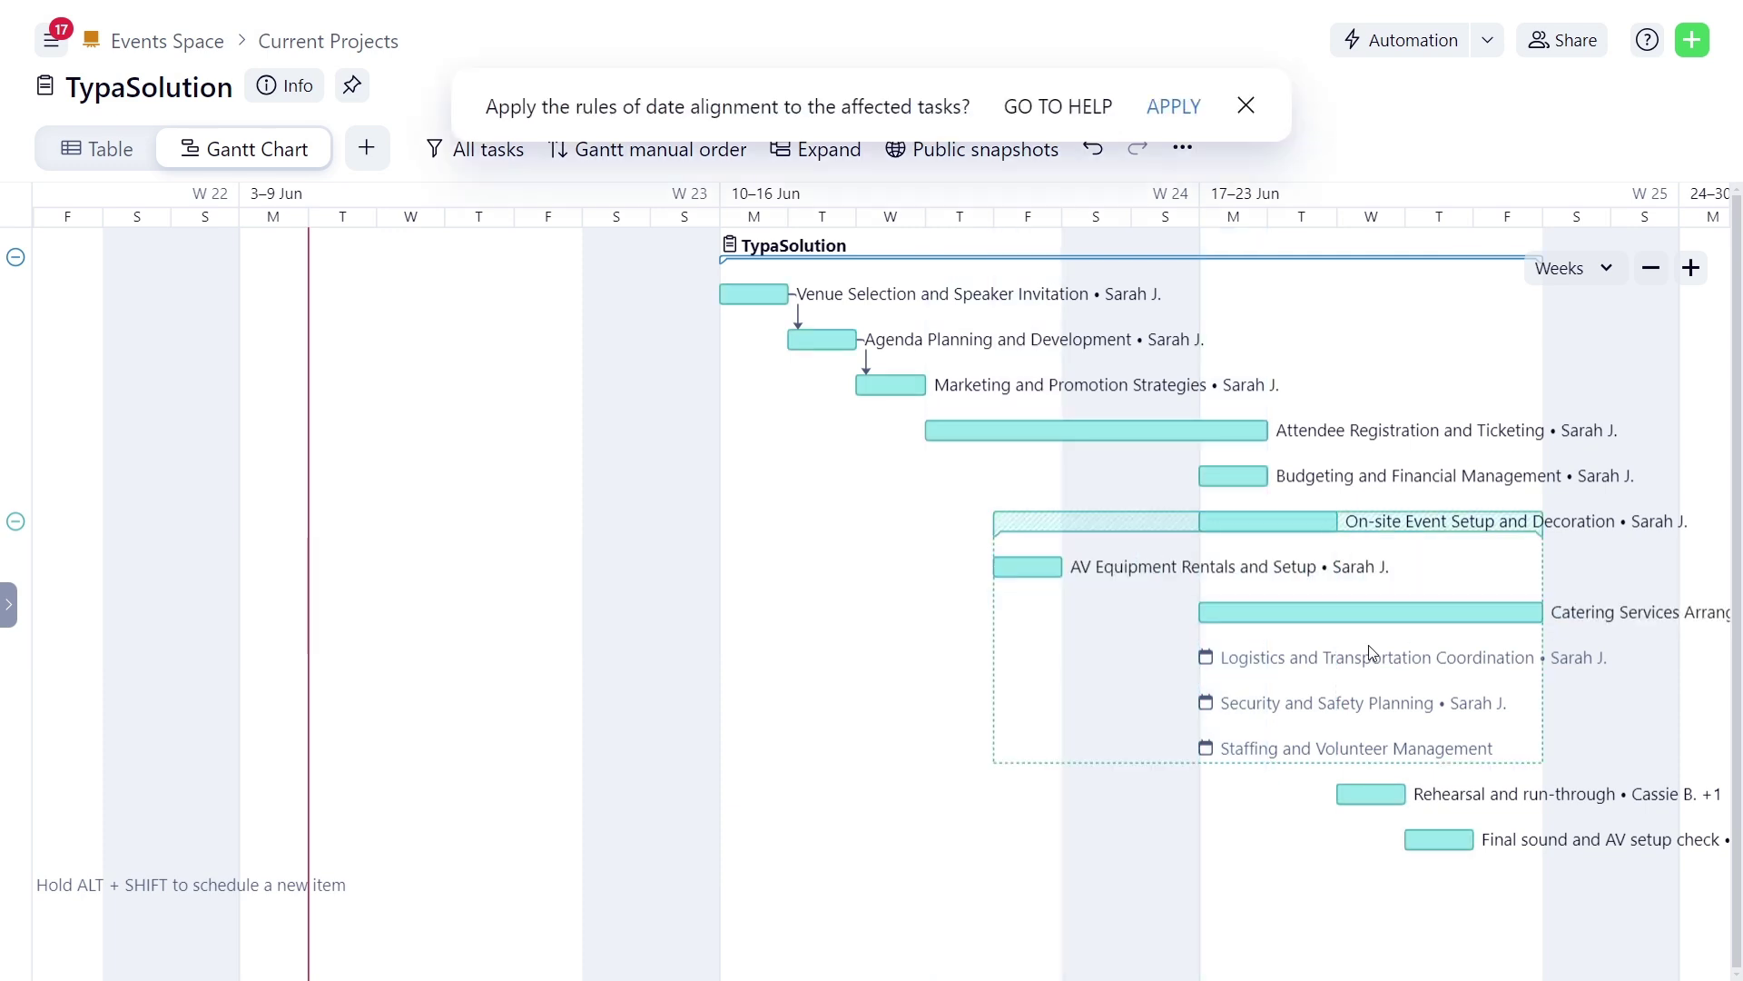
drag(1272, 662, 1447, 702)
drag(1371, 761, 1315, 759)
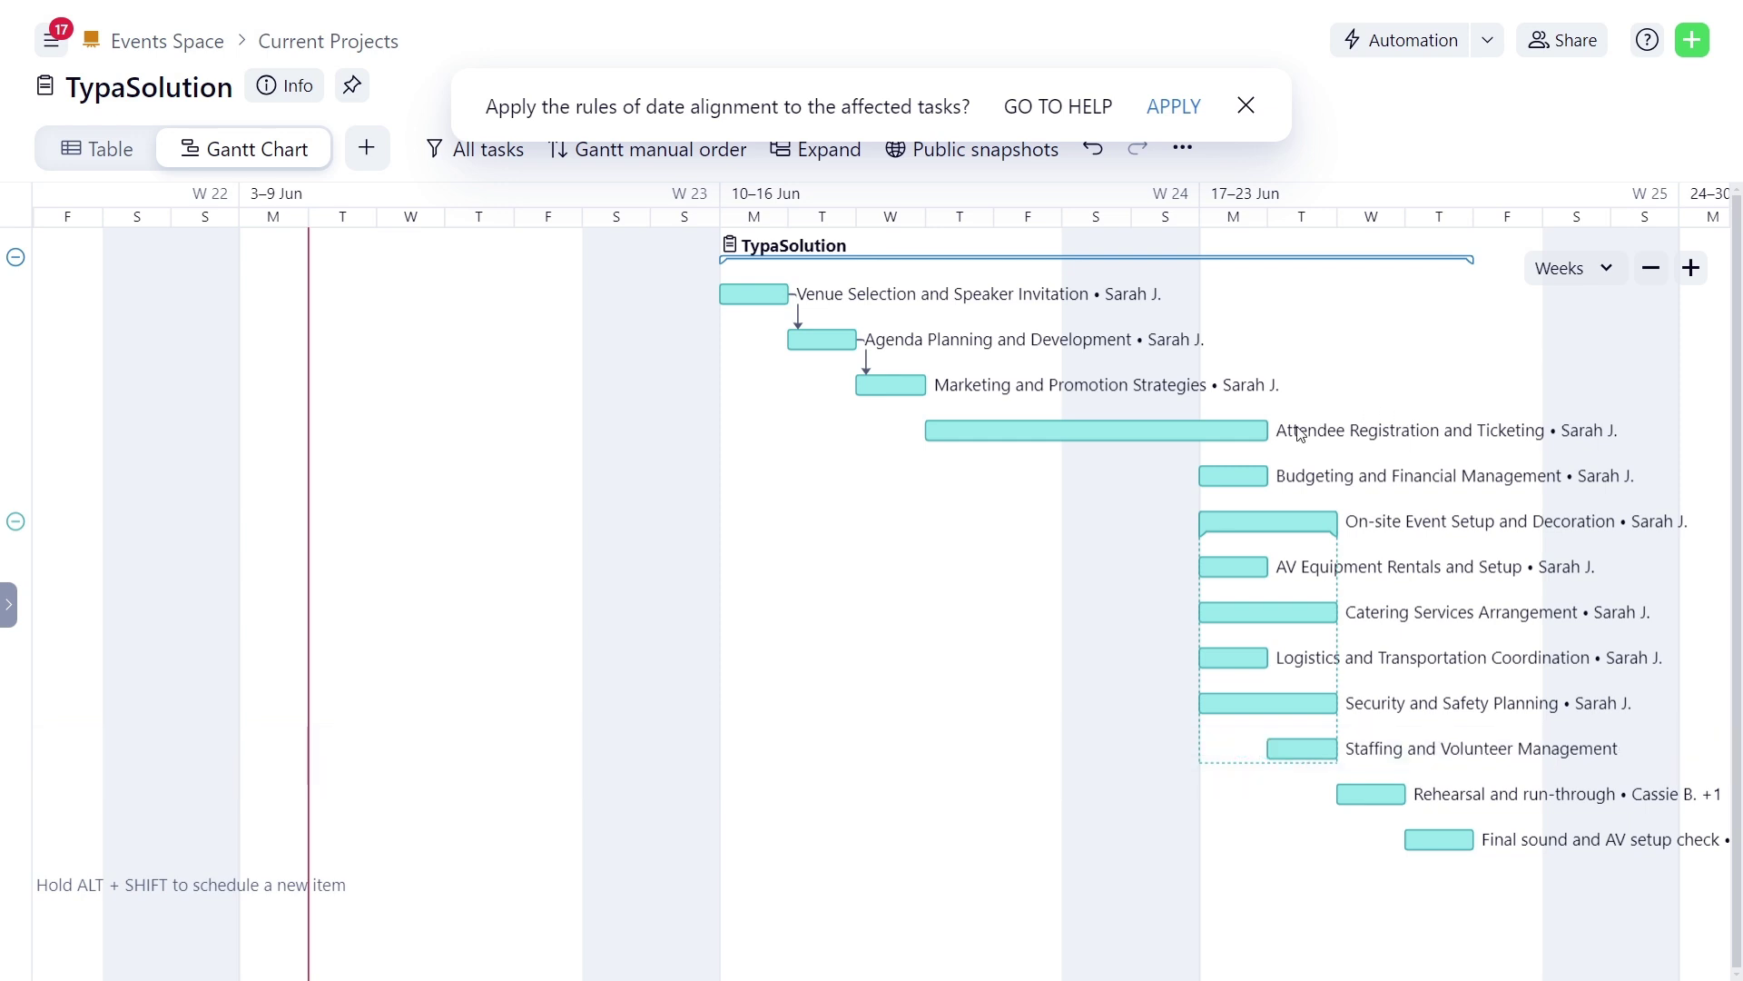
drag(1257, 488, 752, 296)
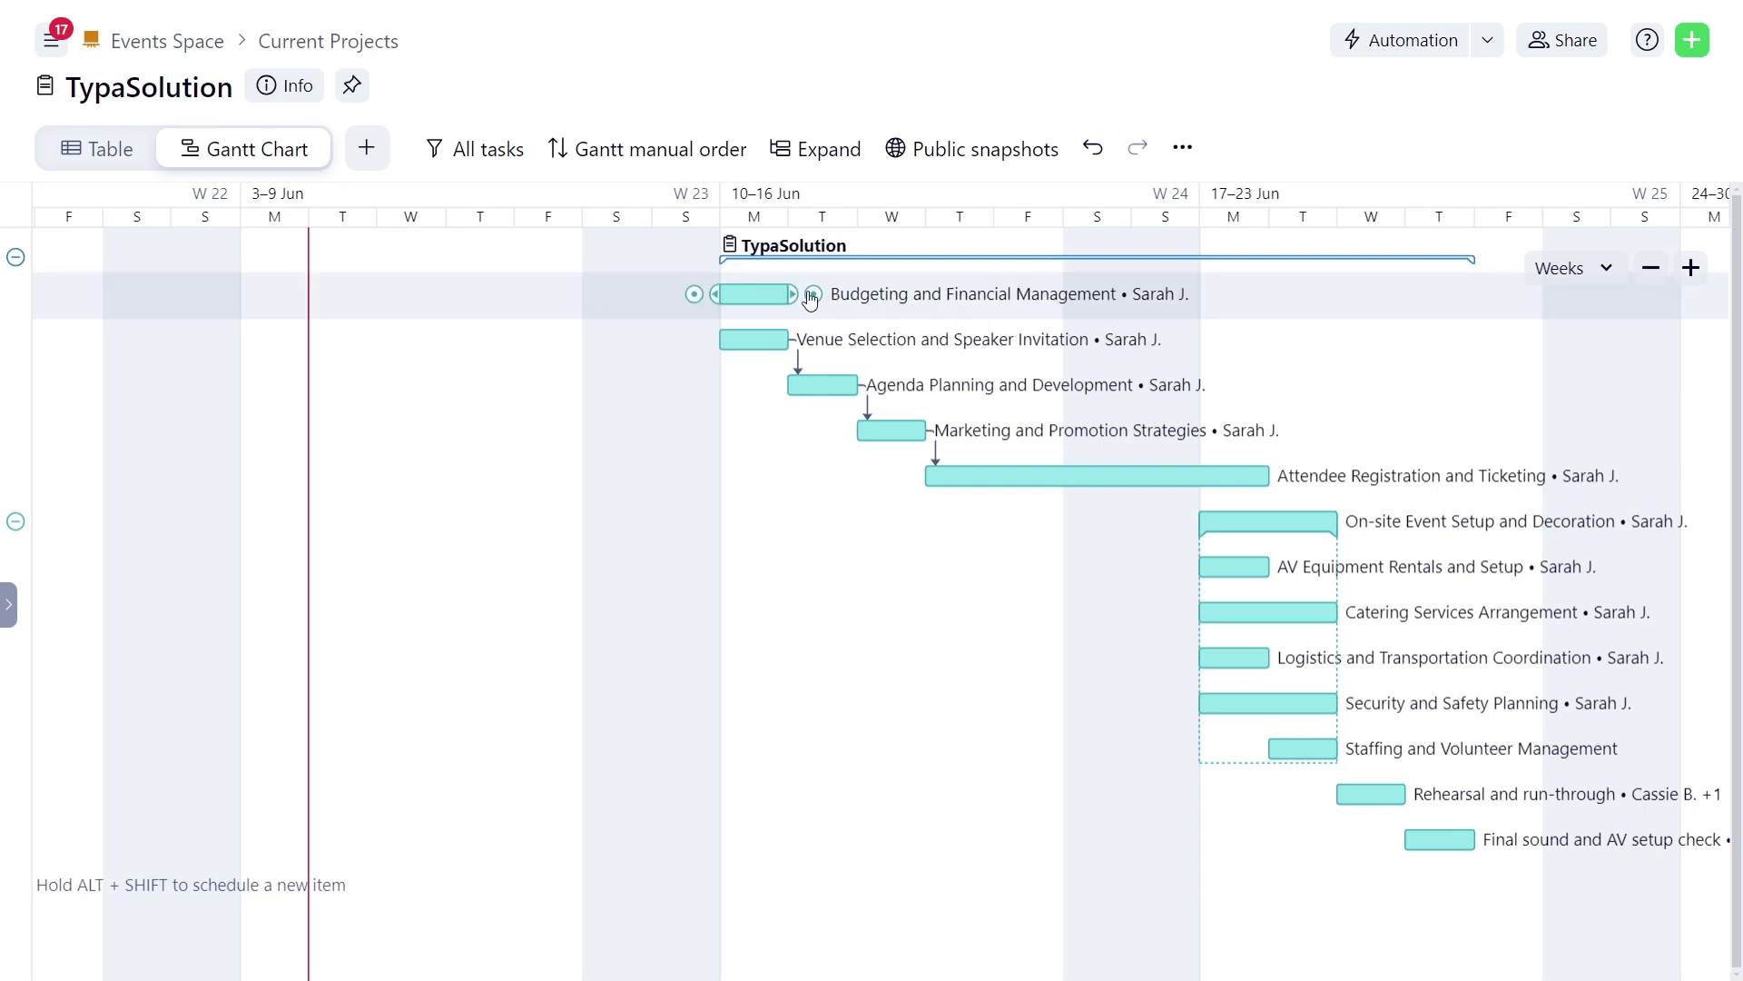
Link Budgeting→Venue Selection and Attendee Registration→On-site Setup→Rehearsal→Final check, applying date alignment.
drag(813, 296, 722, 348)
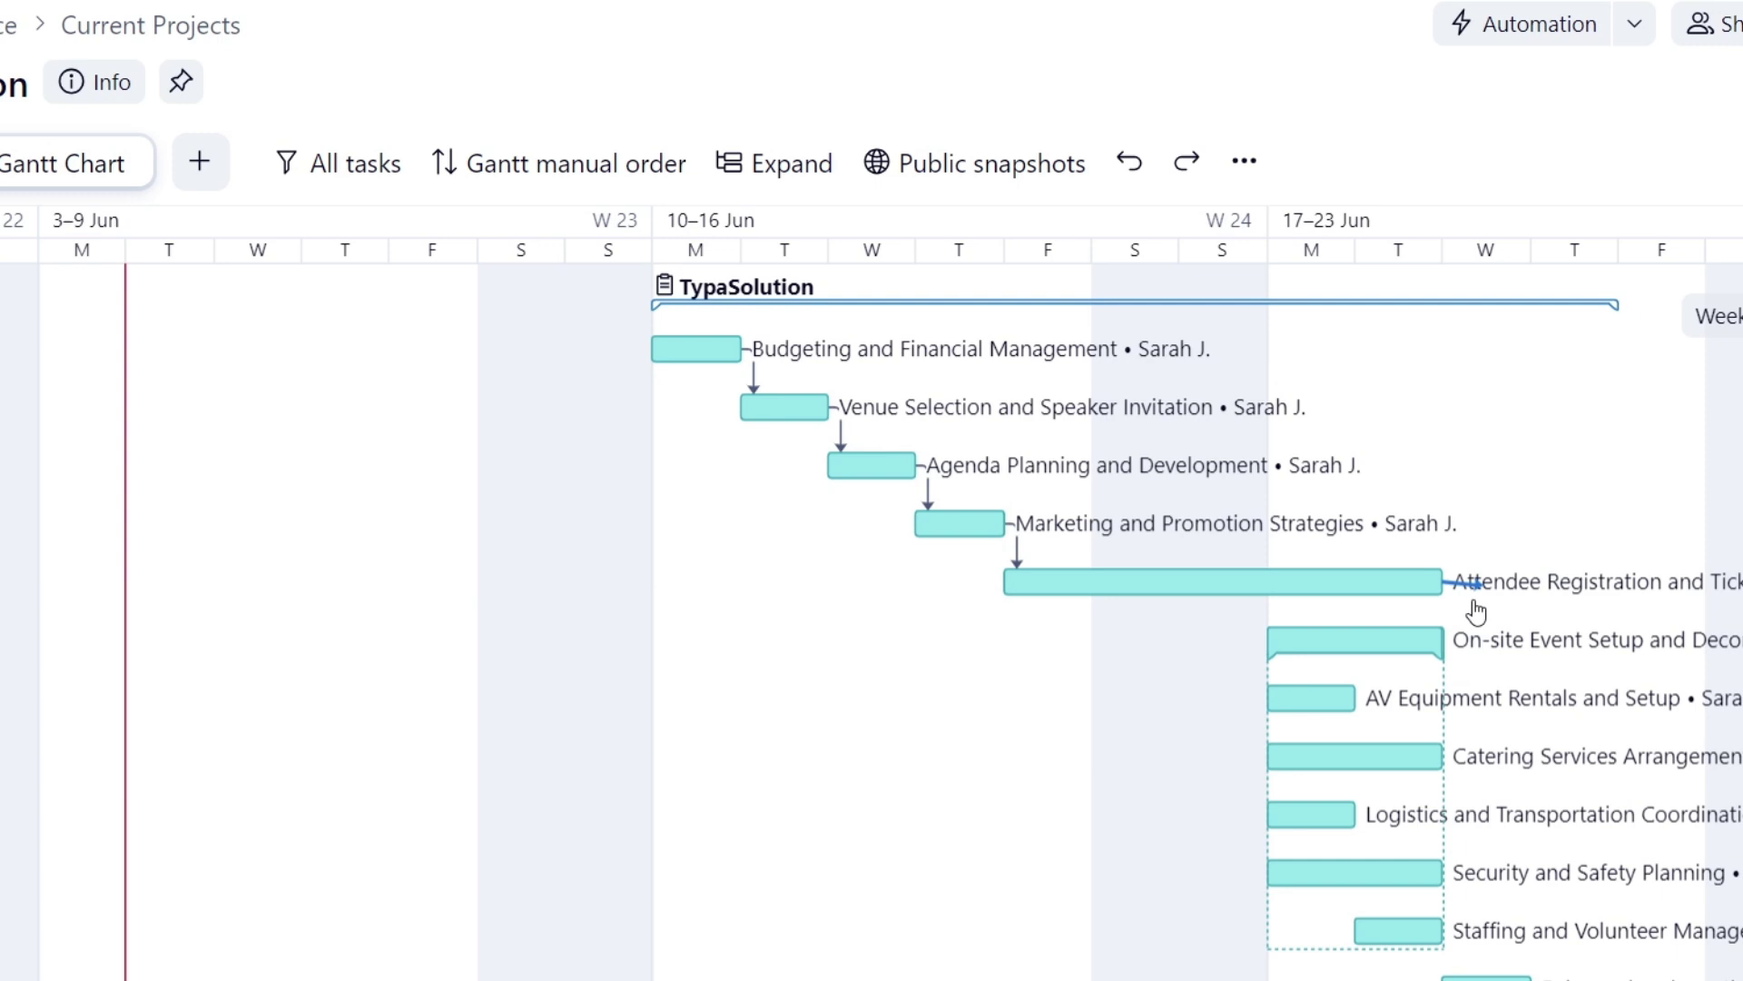
drag(1452, 585, 1294, 663)
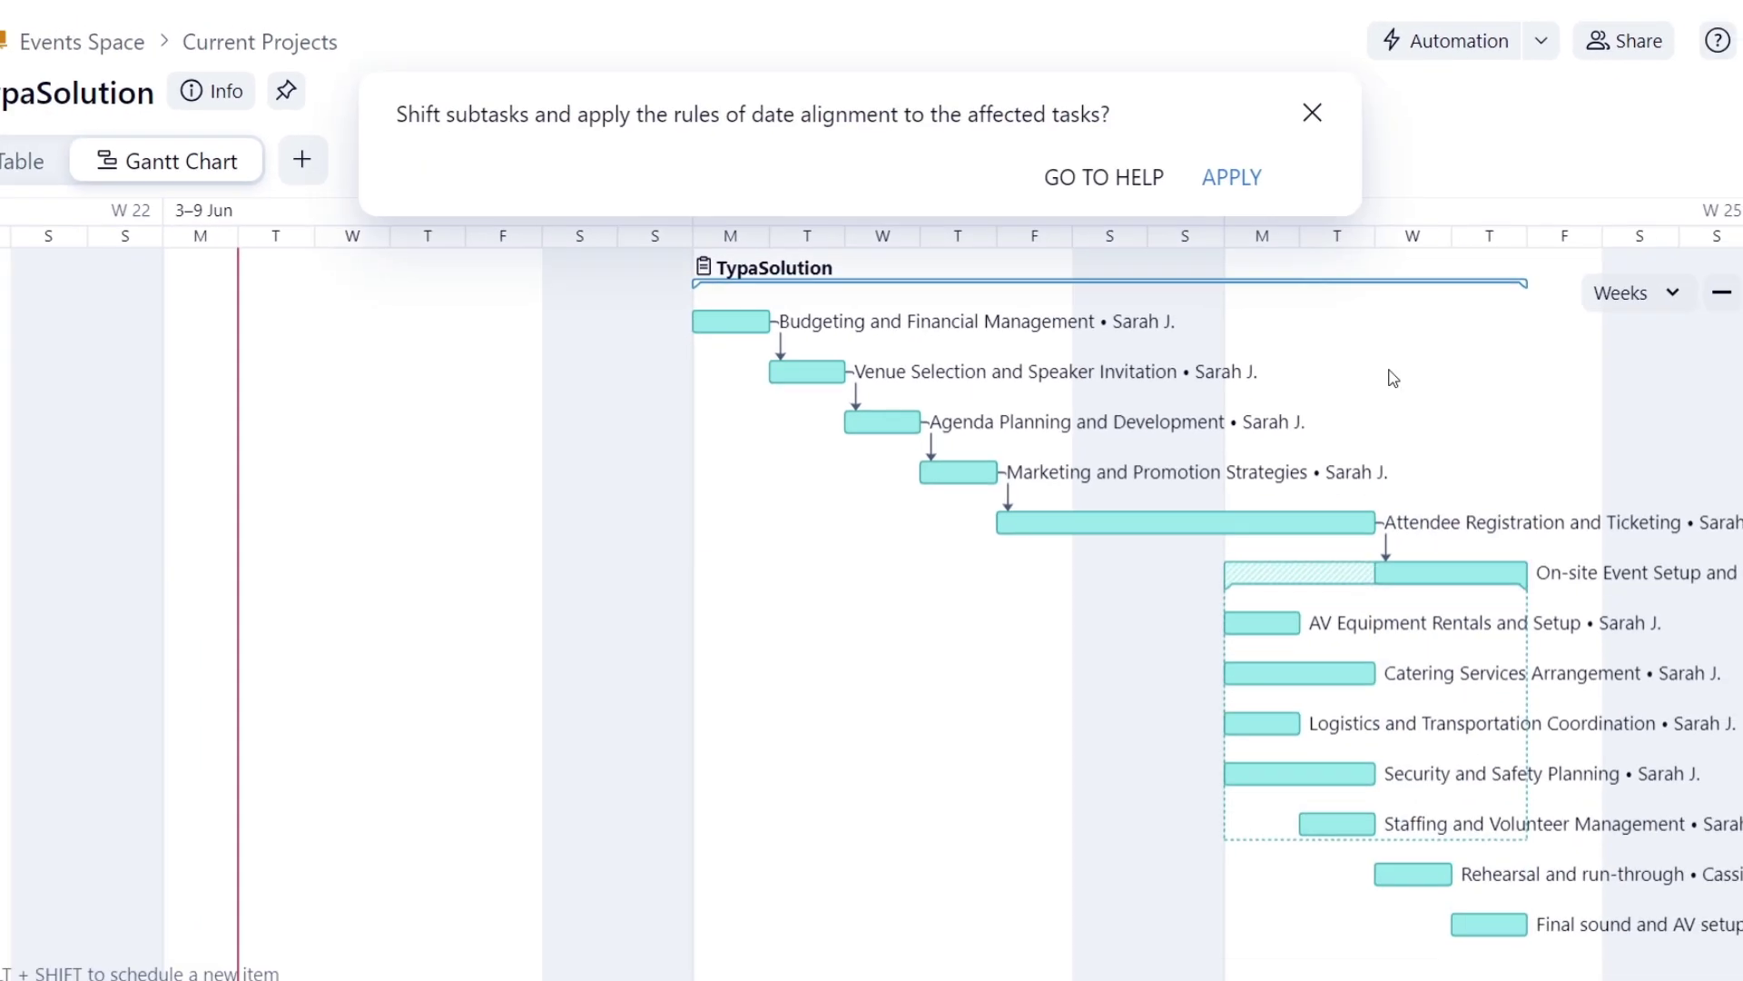
click(1208, 164)
drag(1478, 523, 1339, 806)
drag(1534, 824, 997, 749)
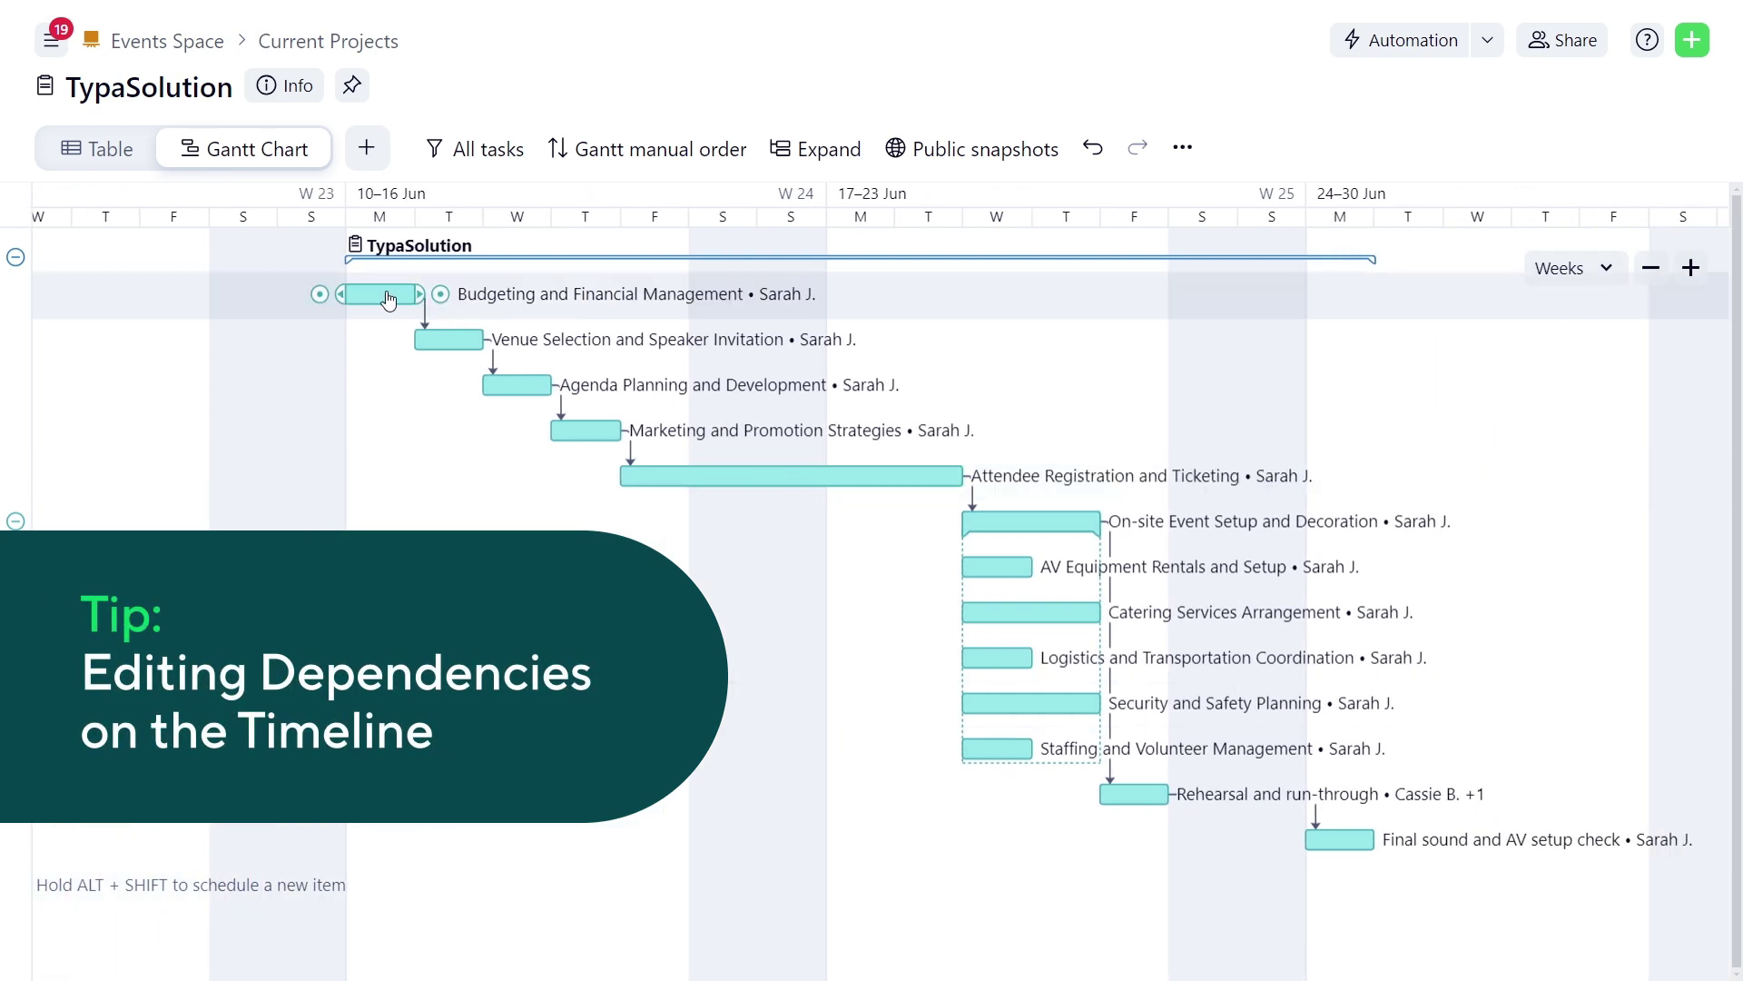
Shift Budgeting one day later, then undo to restore the Venue Selection→Agenda Planning link.
drag(393, 297, 462, 297)
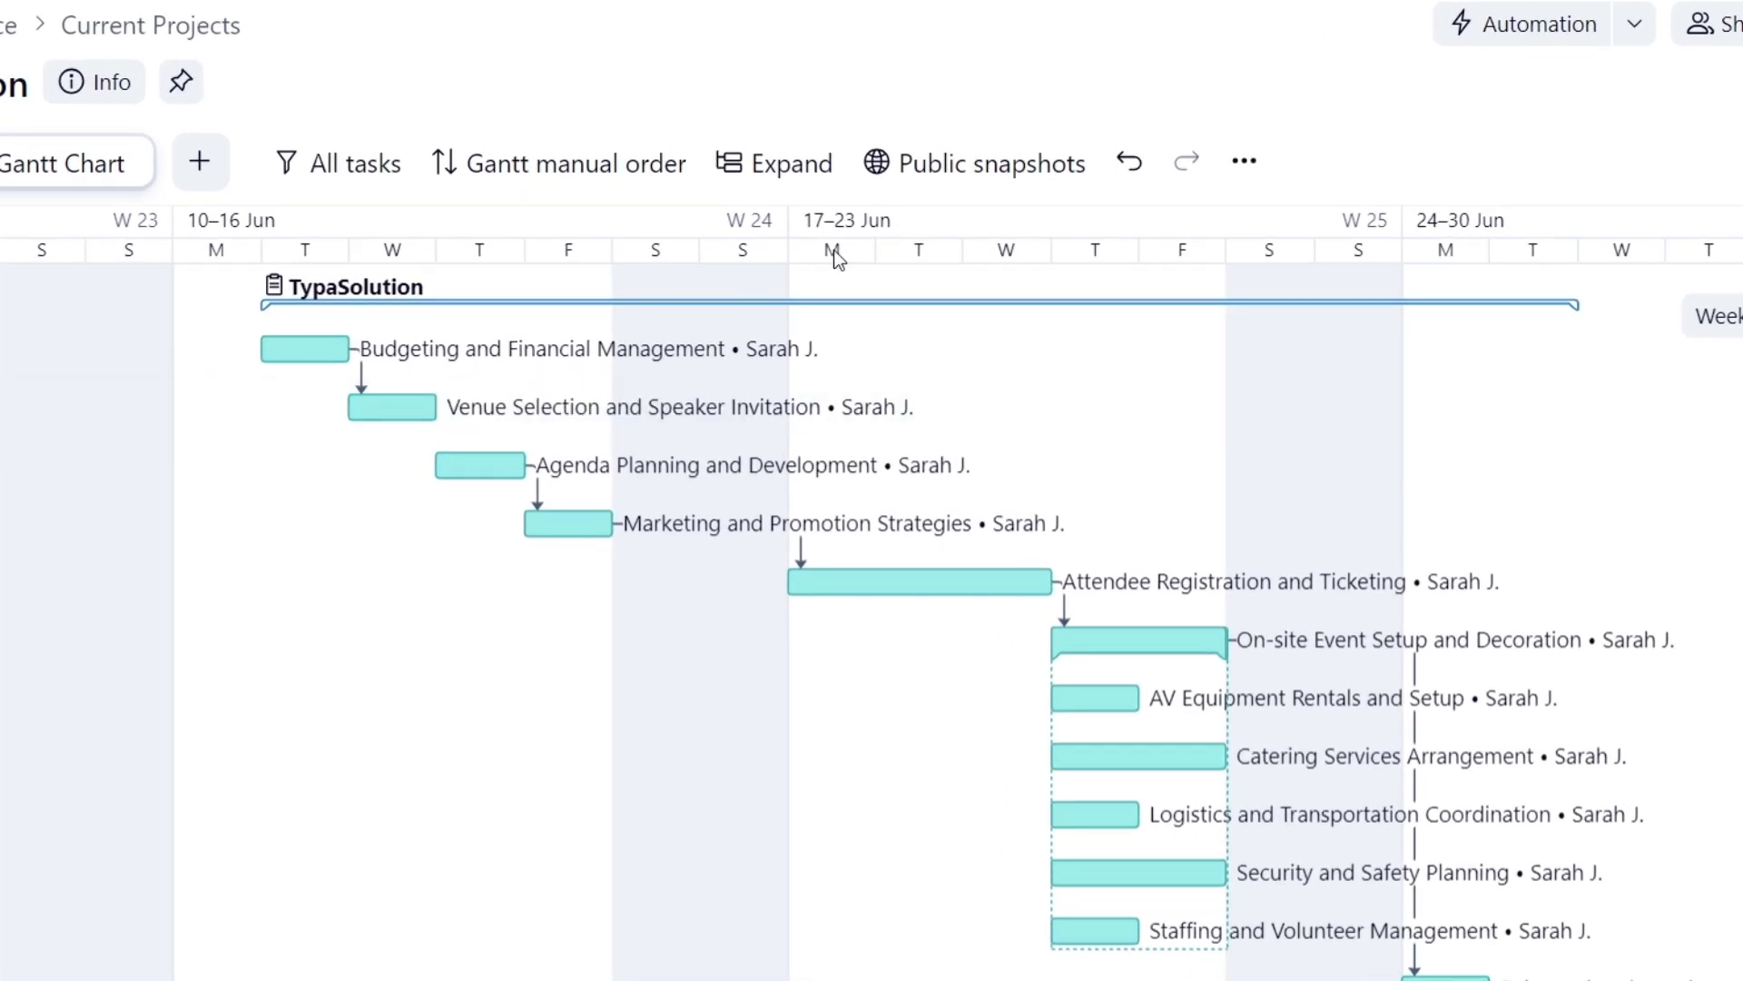
click(1129, 164)
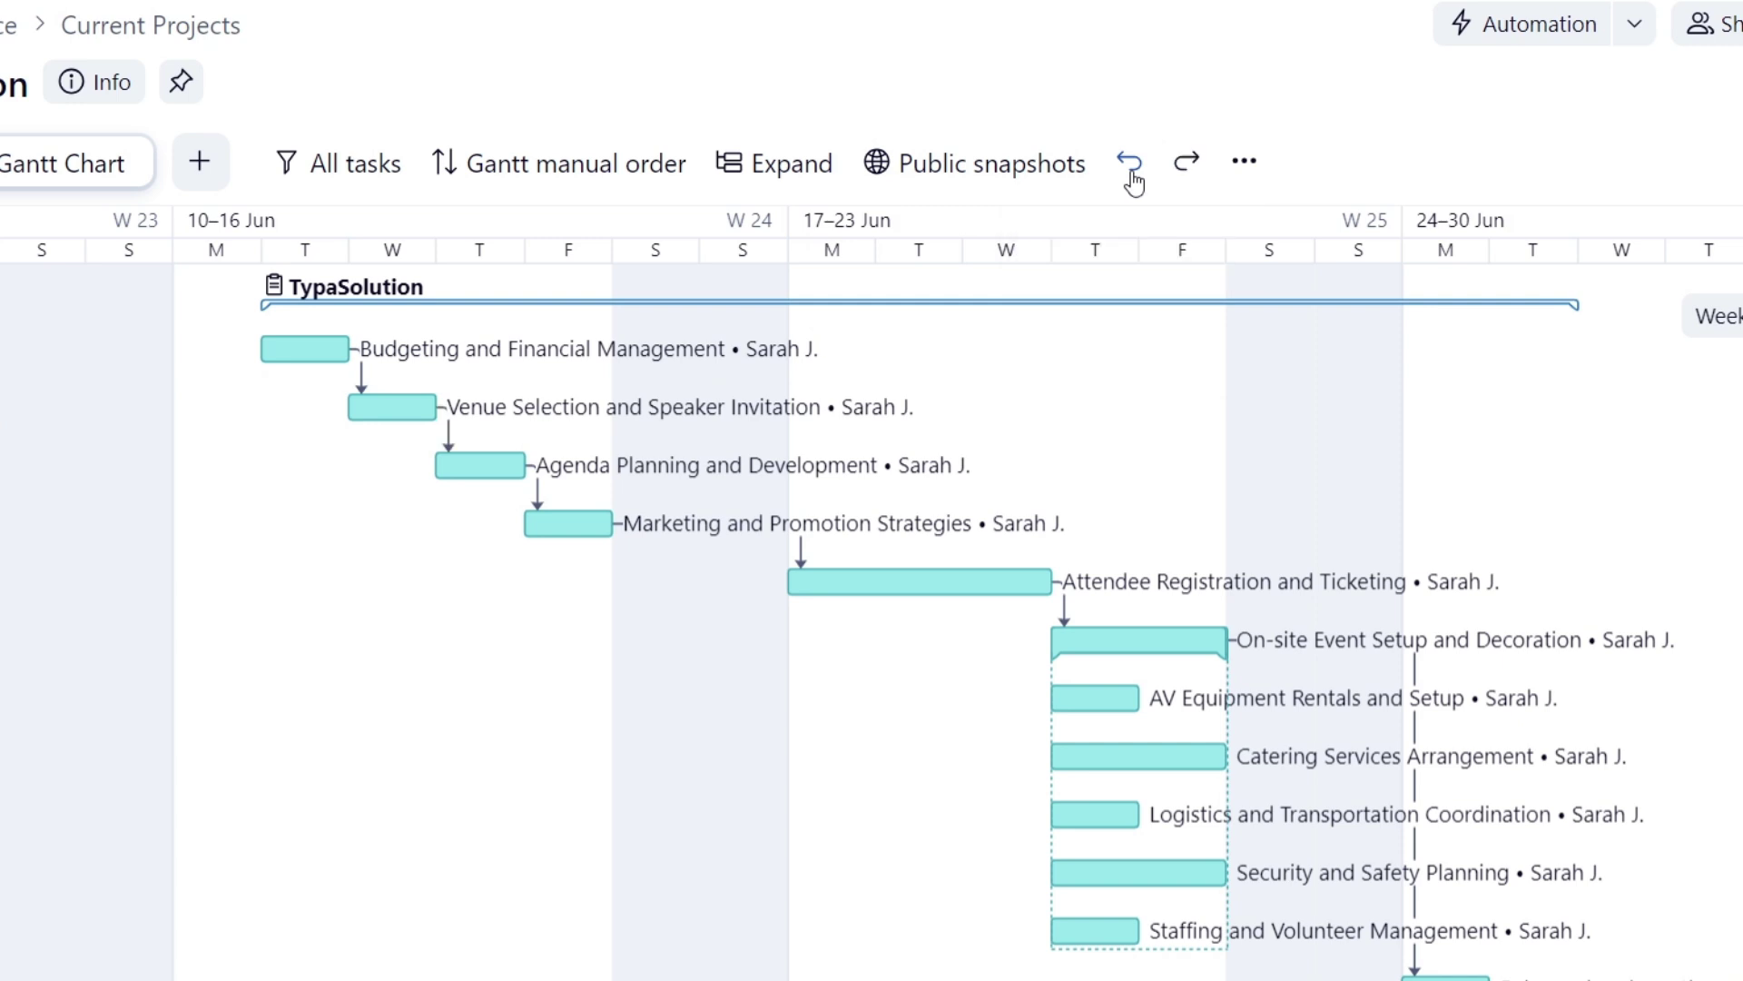